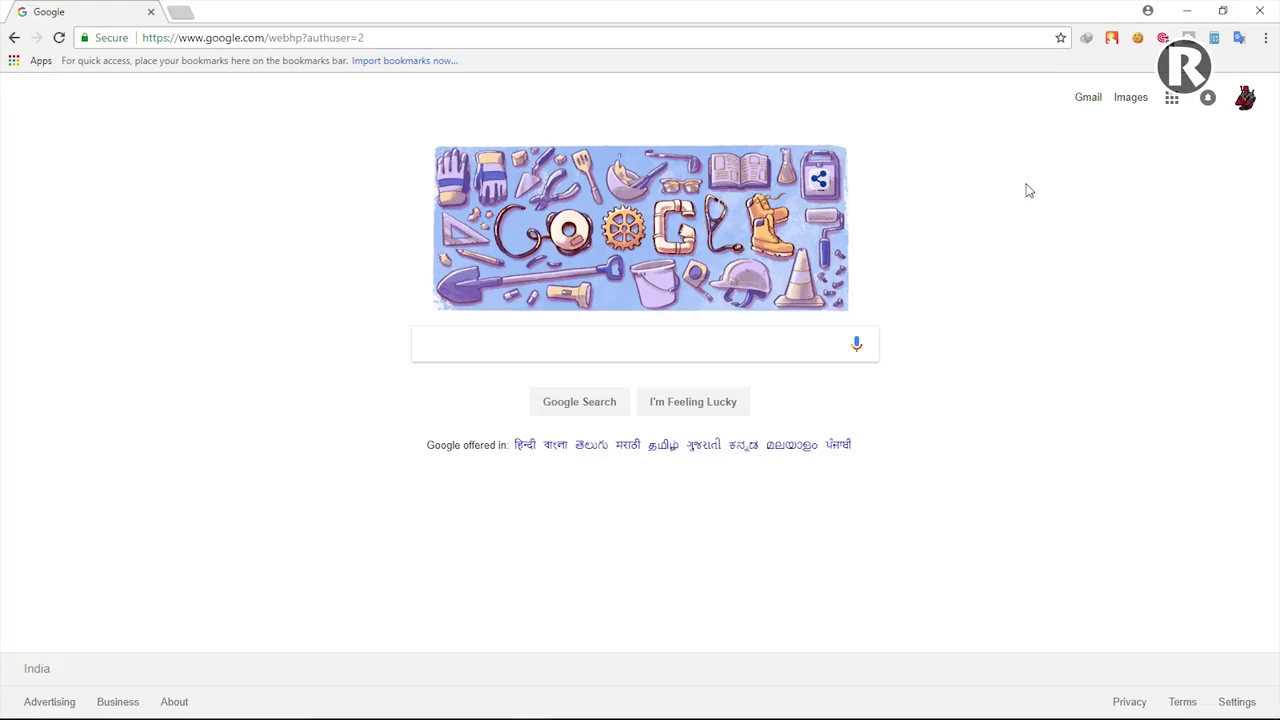
Step: Search Google for 'infinityfree' and open the infinityfree.net homepage
left_click(547, 340)
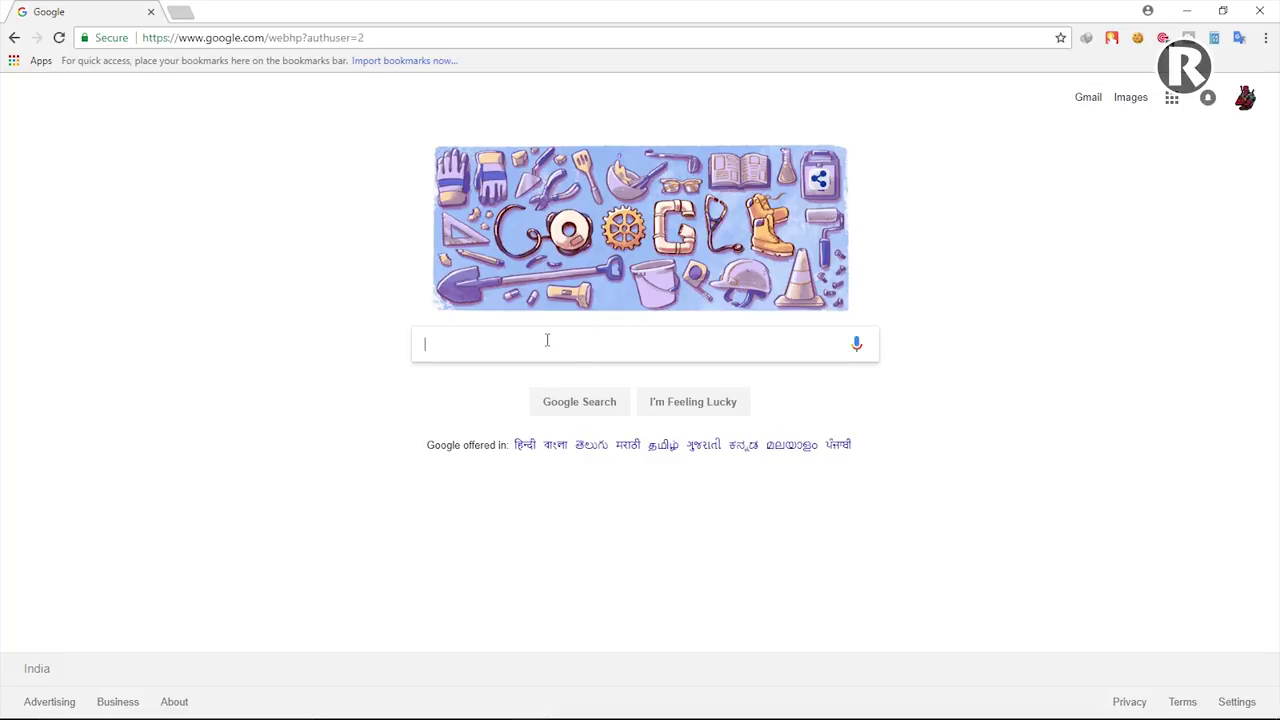
type("inf")
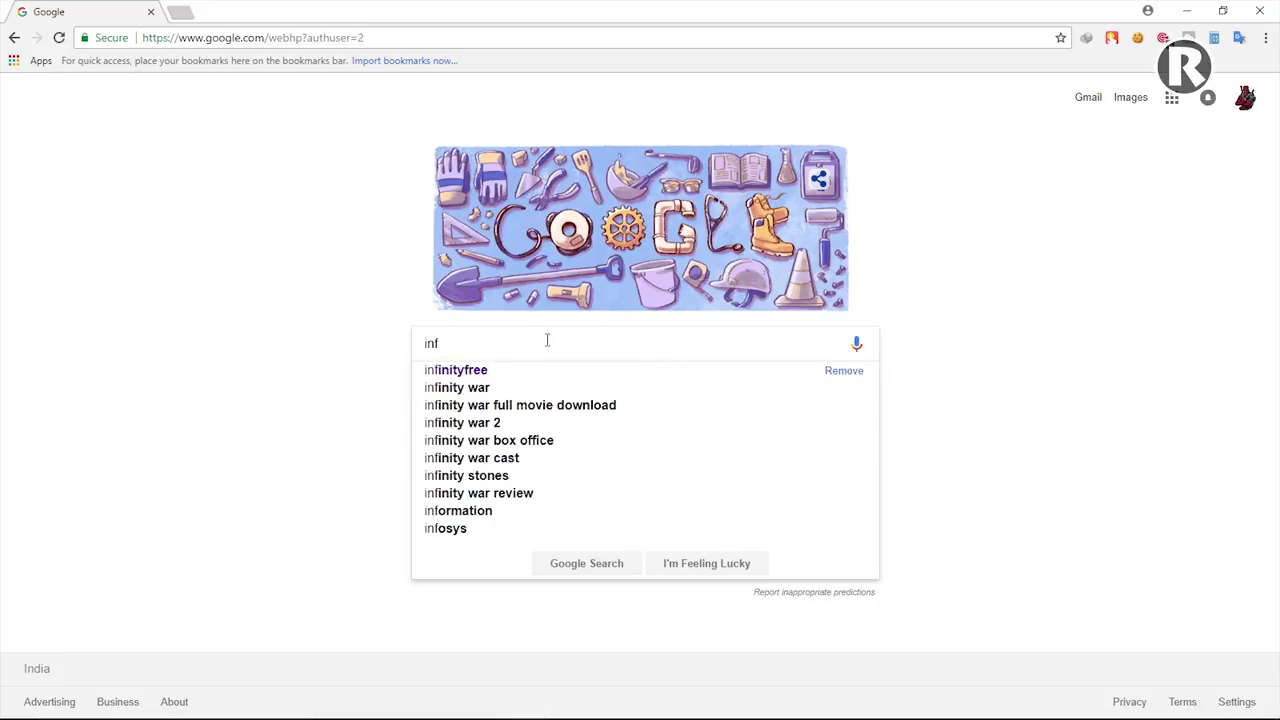
key("Down")
key("Return")
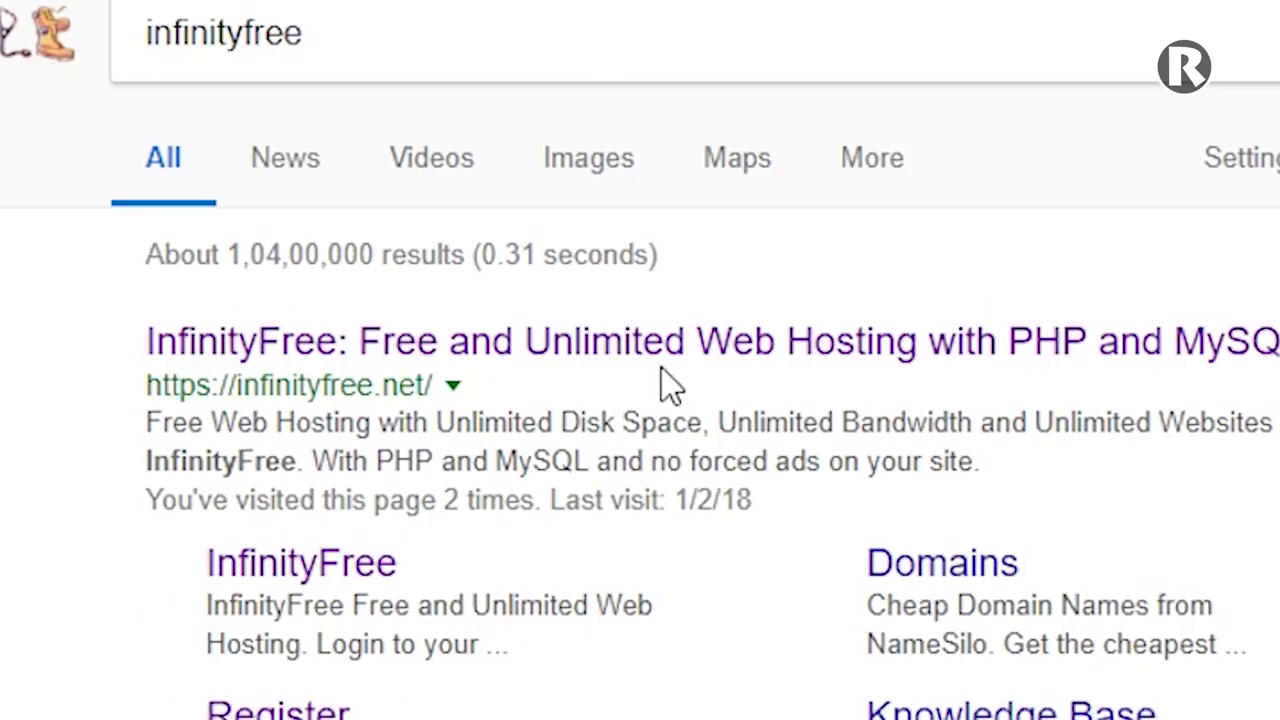
left_click(672, 360)
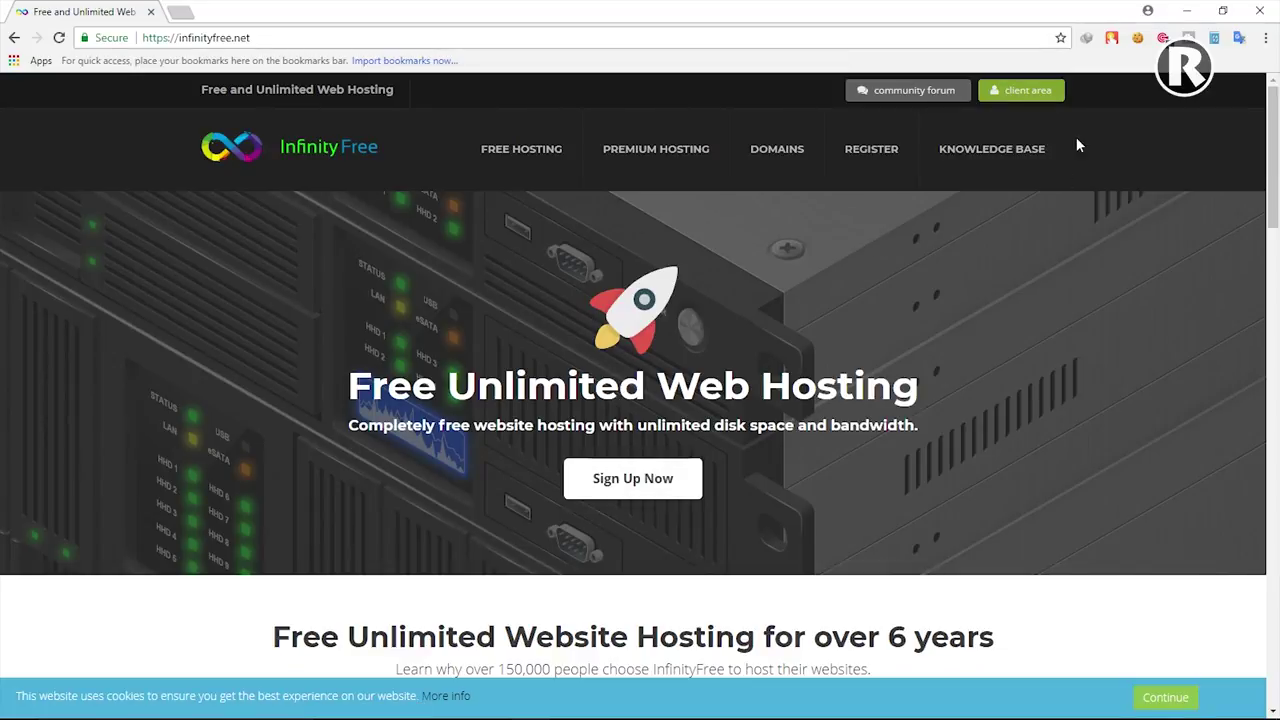
Step: Sign in to the InfinityFree client area and open the first hosting account's VistaPanel
left_click(1025, 102)
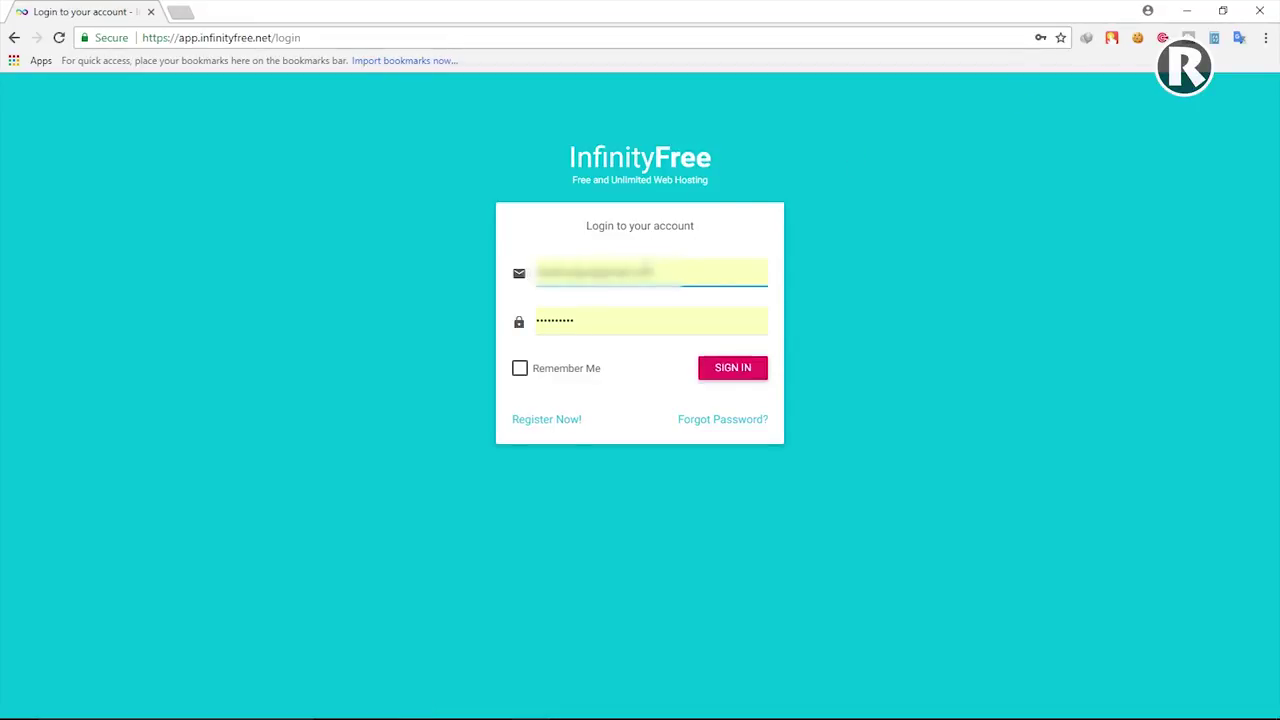
left_click(745, 377)
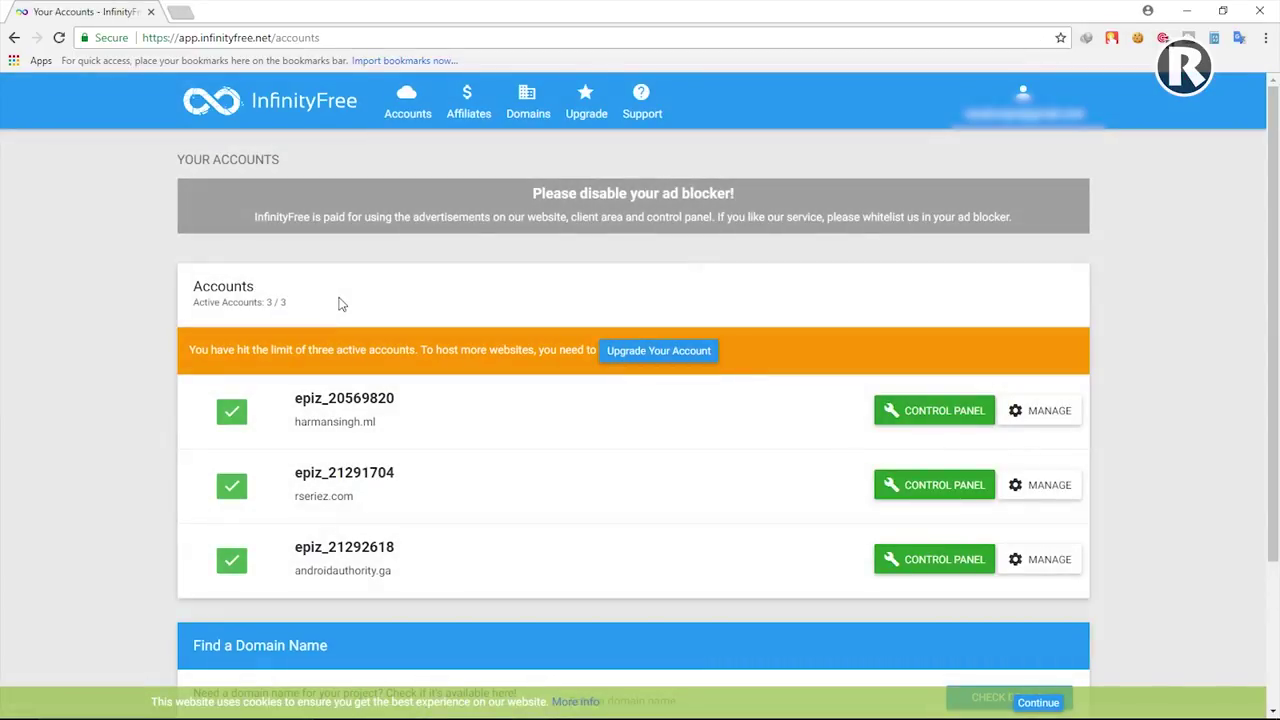
left_click_drag(302, 304, 262, 302)
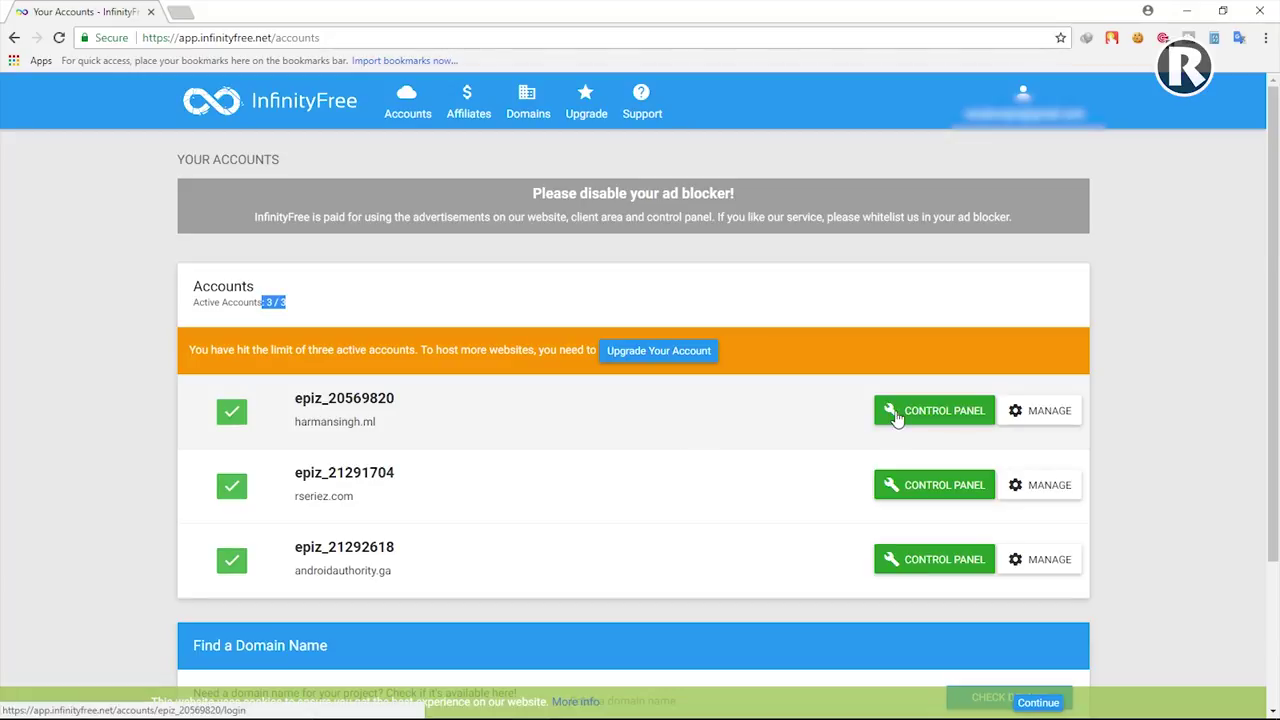
left_click(897, 418)
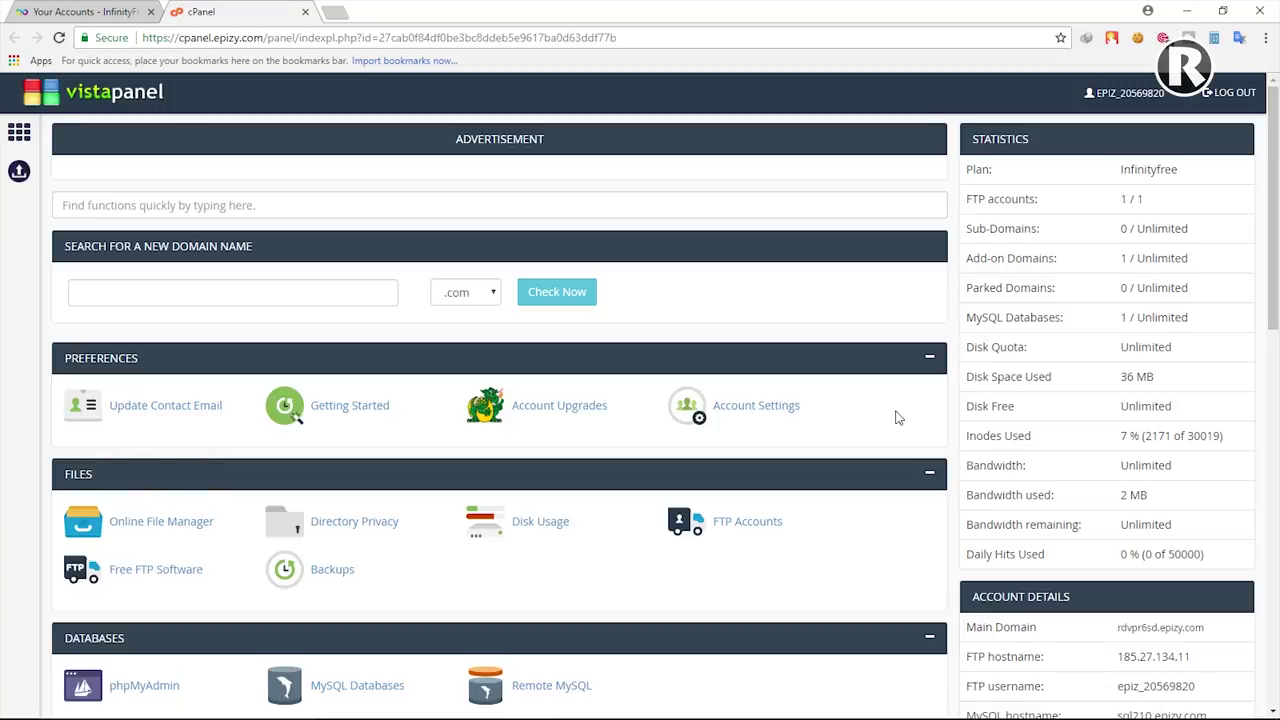
Step: Scroll to the dashboard's EMAIL section and open Email Accounts
scroll(490, 440, "down", 5)
scroll(488, 441, "down", 5)
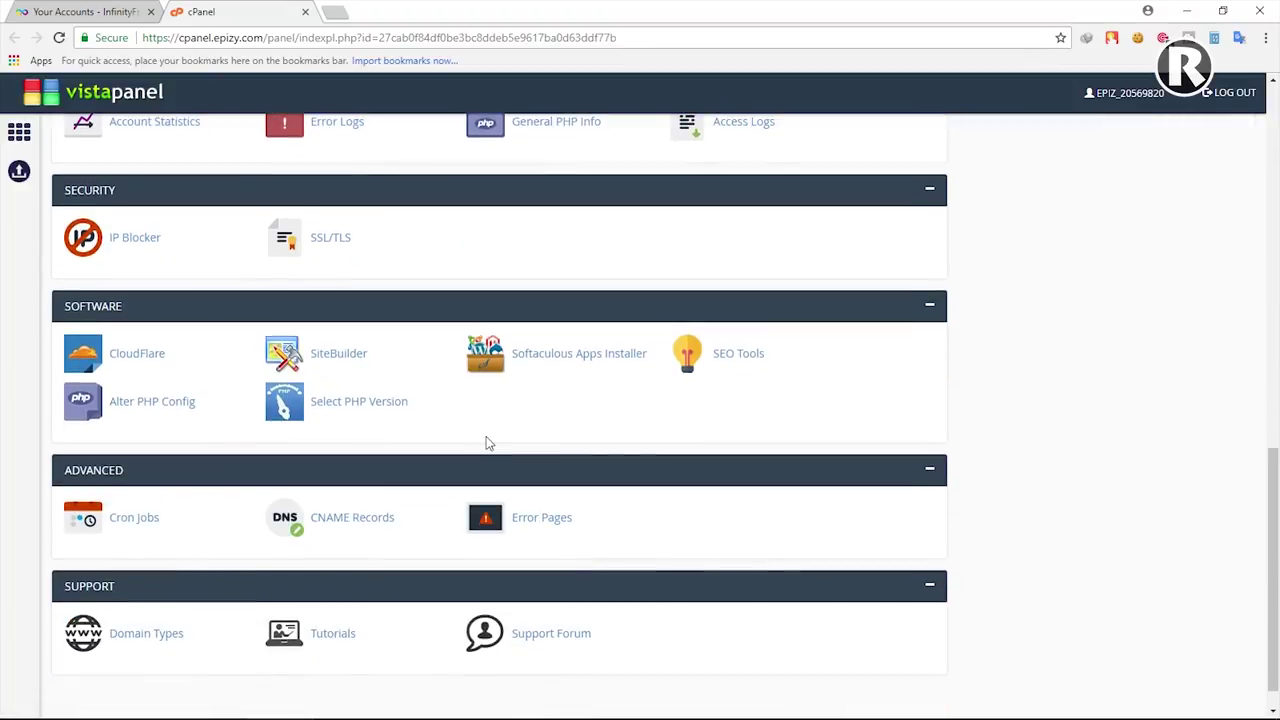
scroll(487, 443, "up", 3)
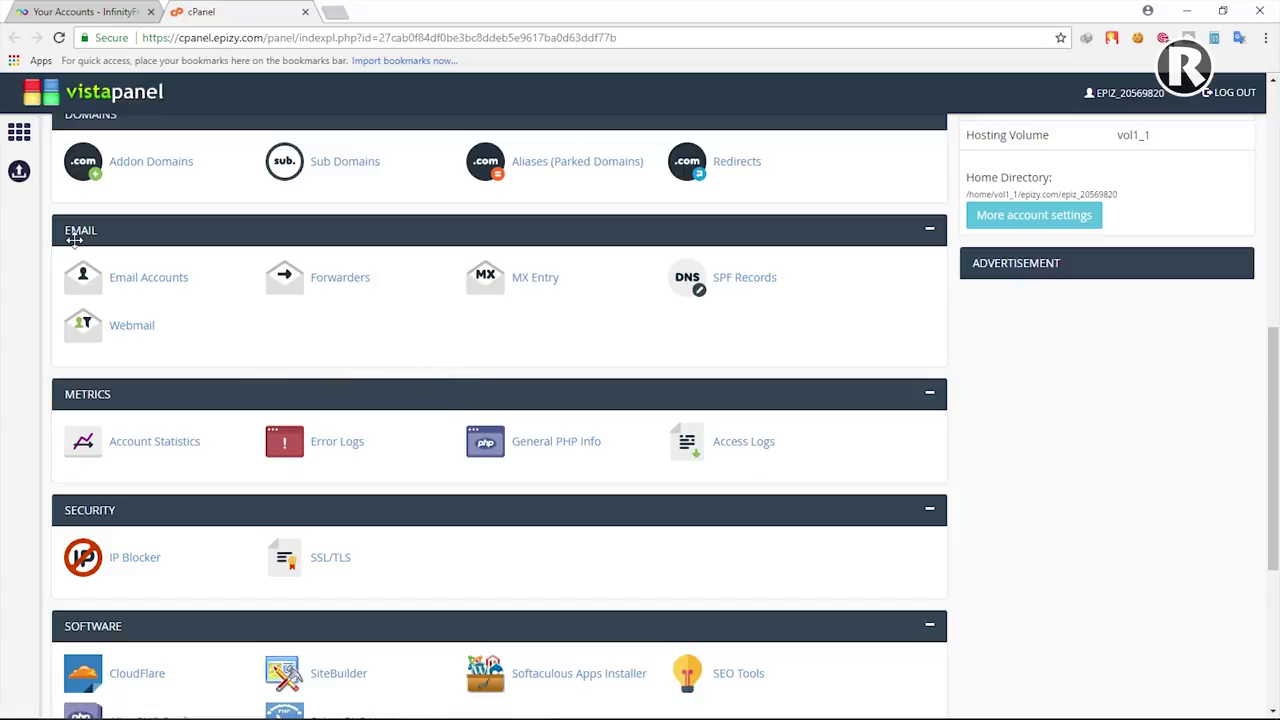
left_click(141, 283)
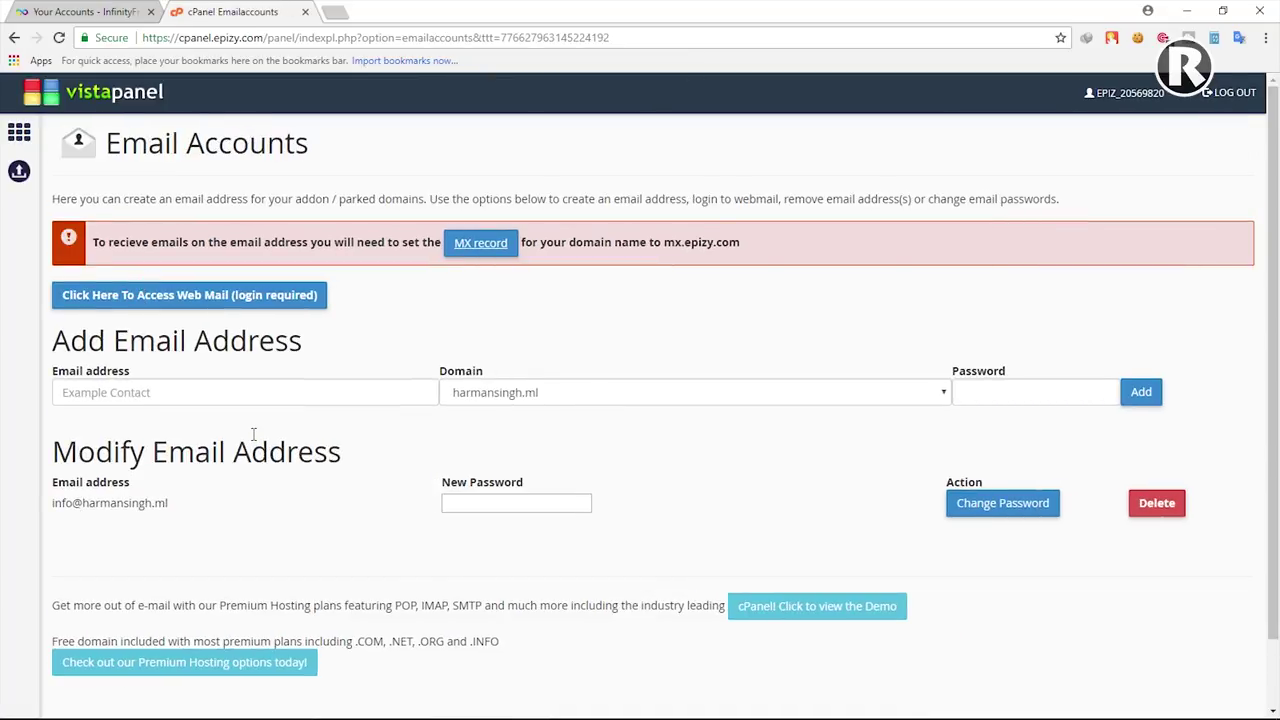
Step: Delete the existing info address from the Modify Email Address list
left_click_drag(168, 503, 53, 504)
left_click(172, 509)
left_click_drag(170, 505, 152, 505)
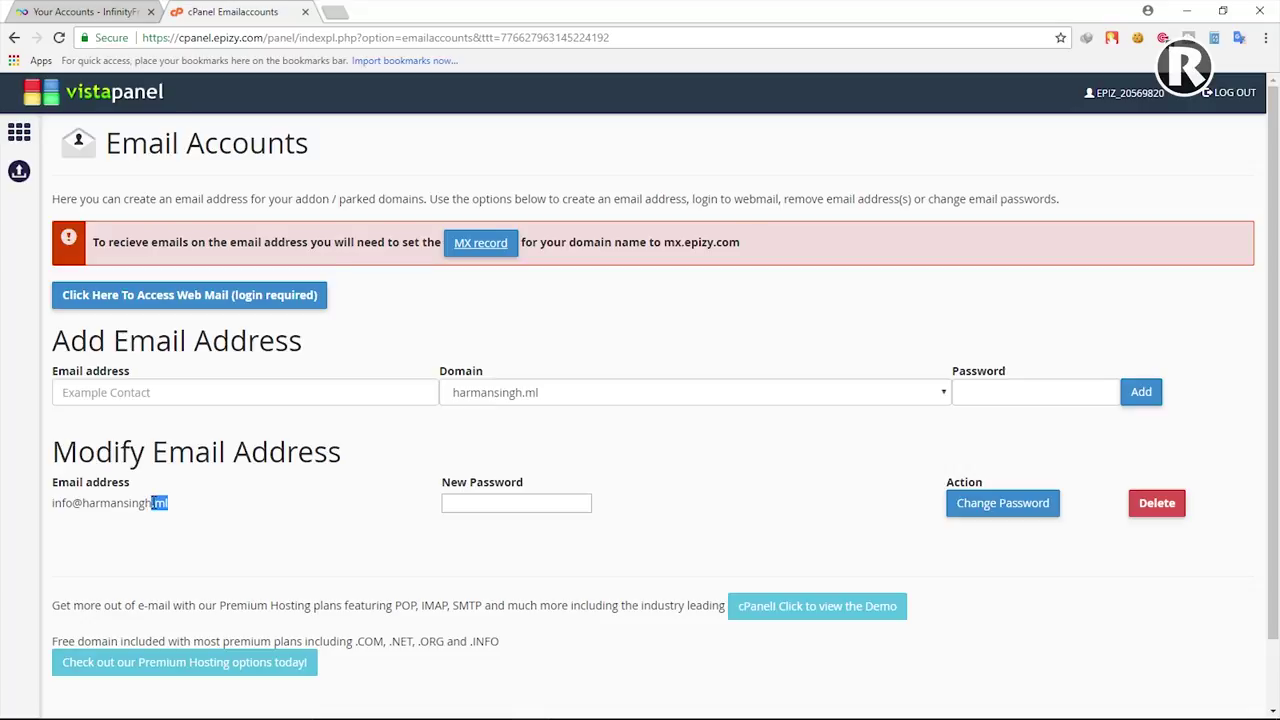
left_click(172, 509)
left_click_drag(168, 503, 141, 503)
left_click(188, 506)
left_click(1161, 508)
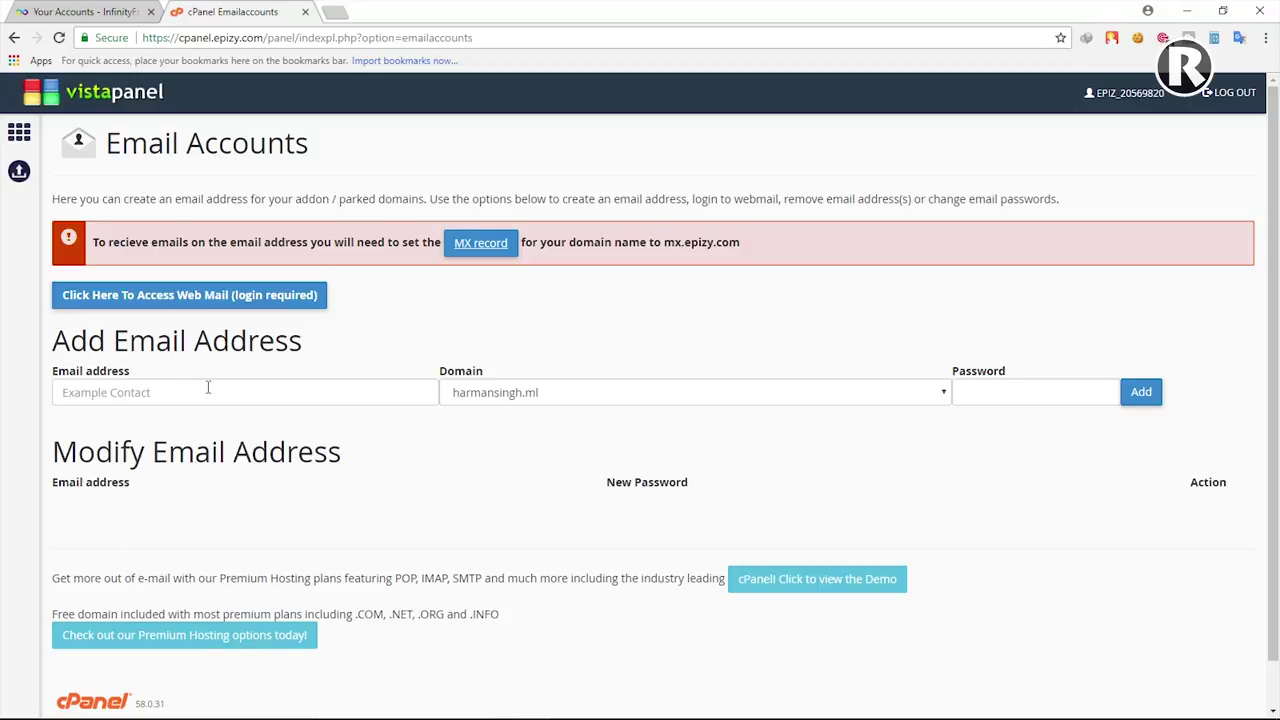
left_click(139, 392)
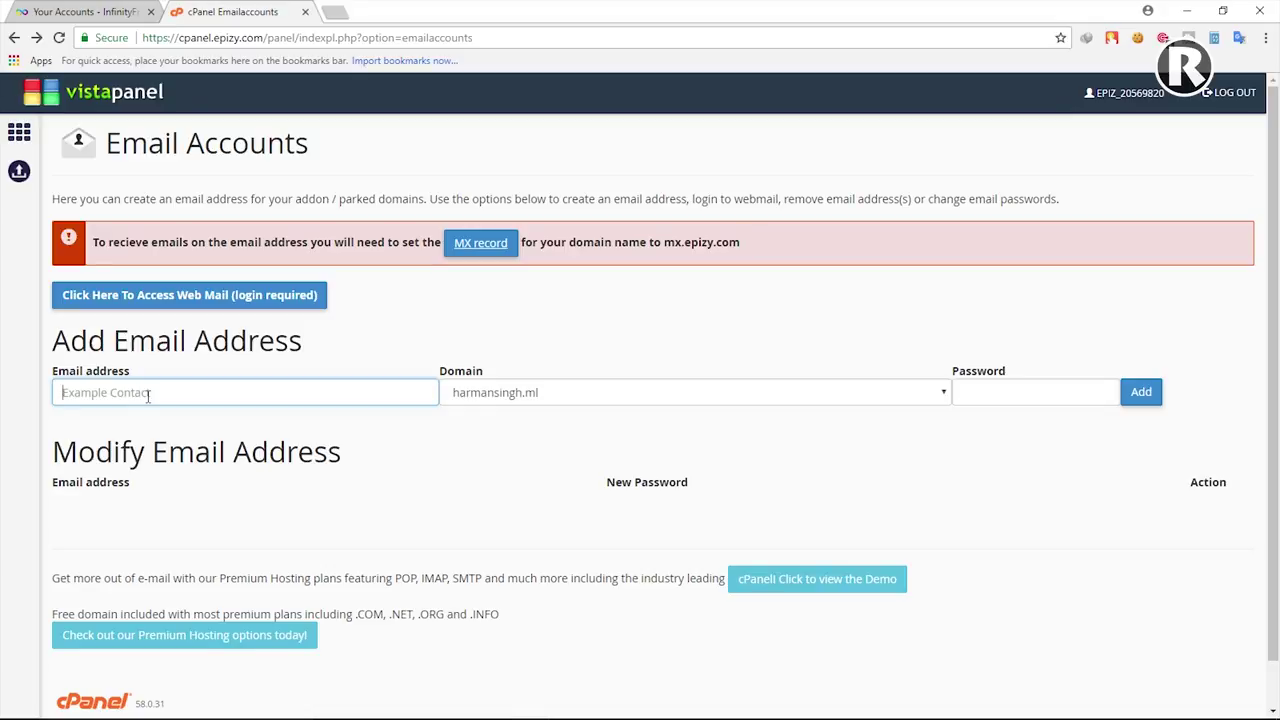
type("inf")
left_click(346, 418)
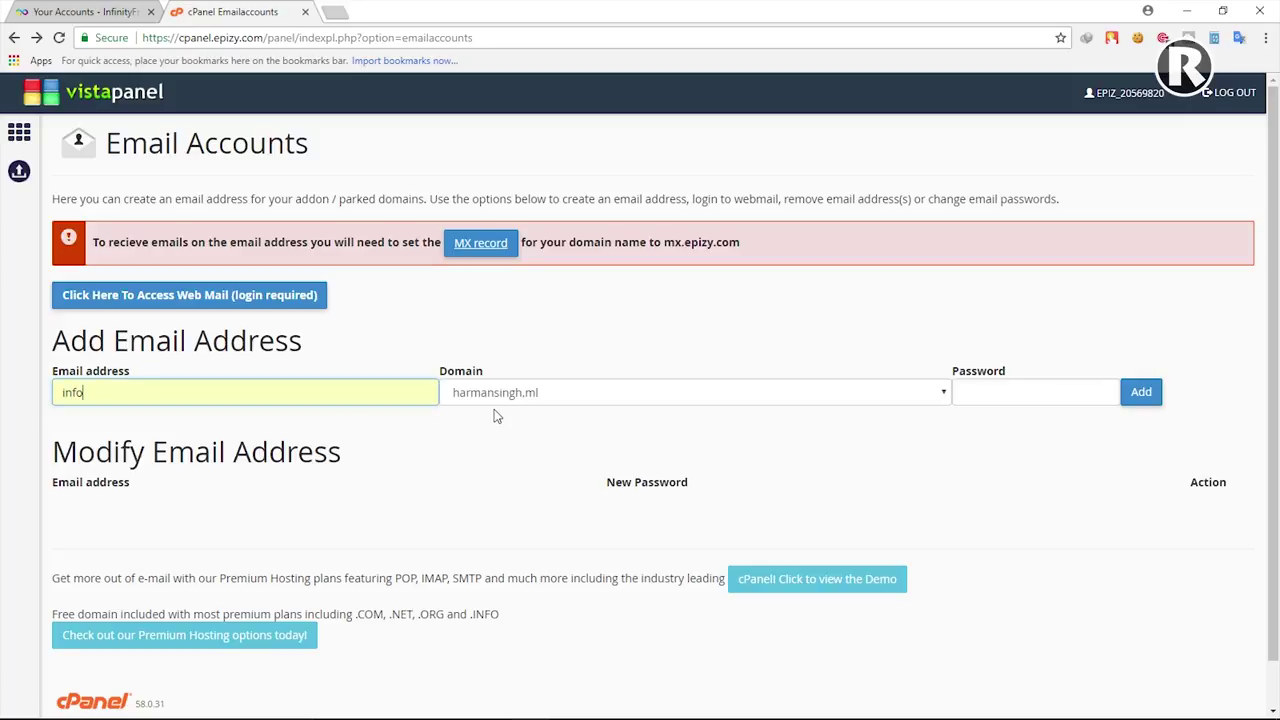
left_click(987, 399)
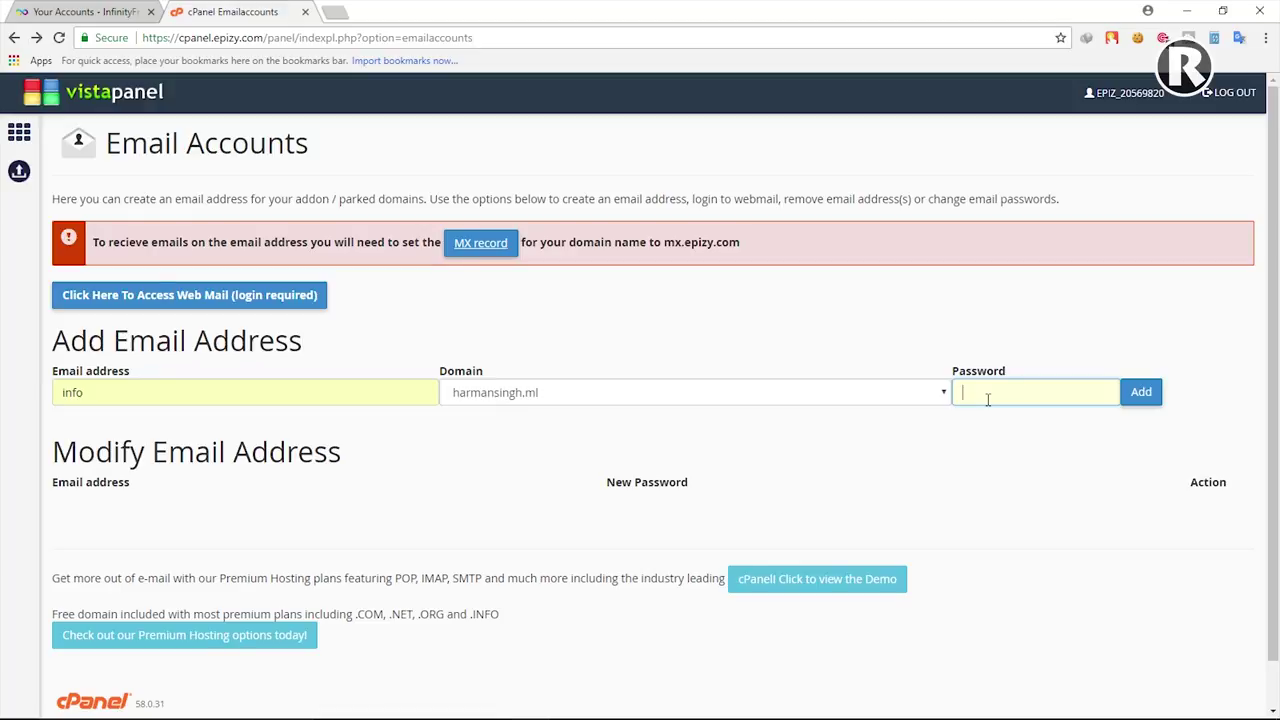
type("••••••••••")
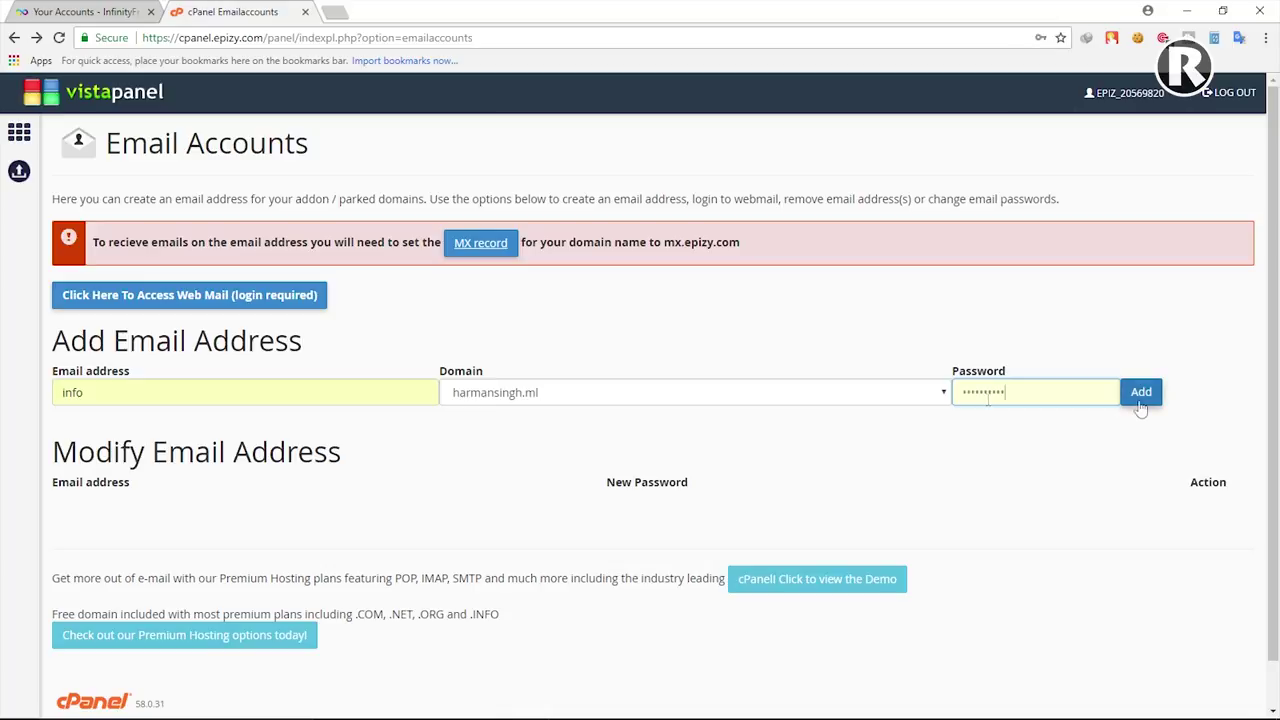
left_click(1140, 404)
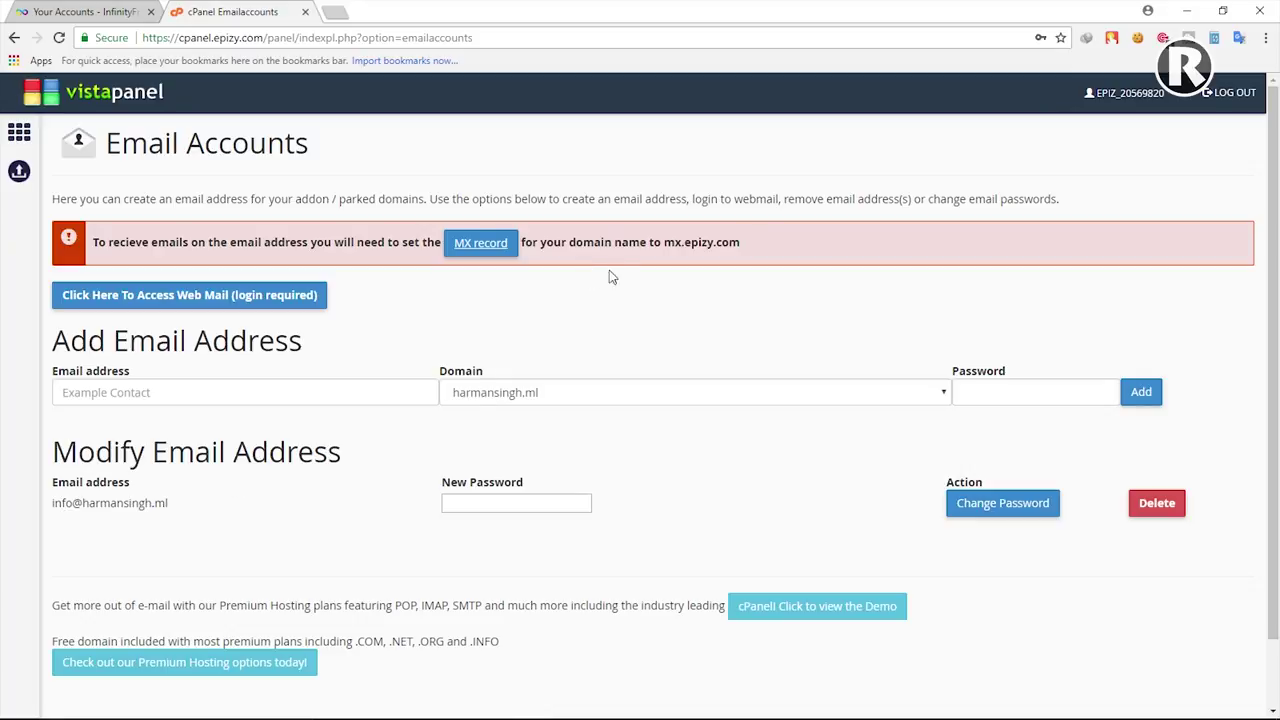
Step: Copy the required mail server name mx.epizy.com from the alert
left_click_drag(665, 243, 742, 242)
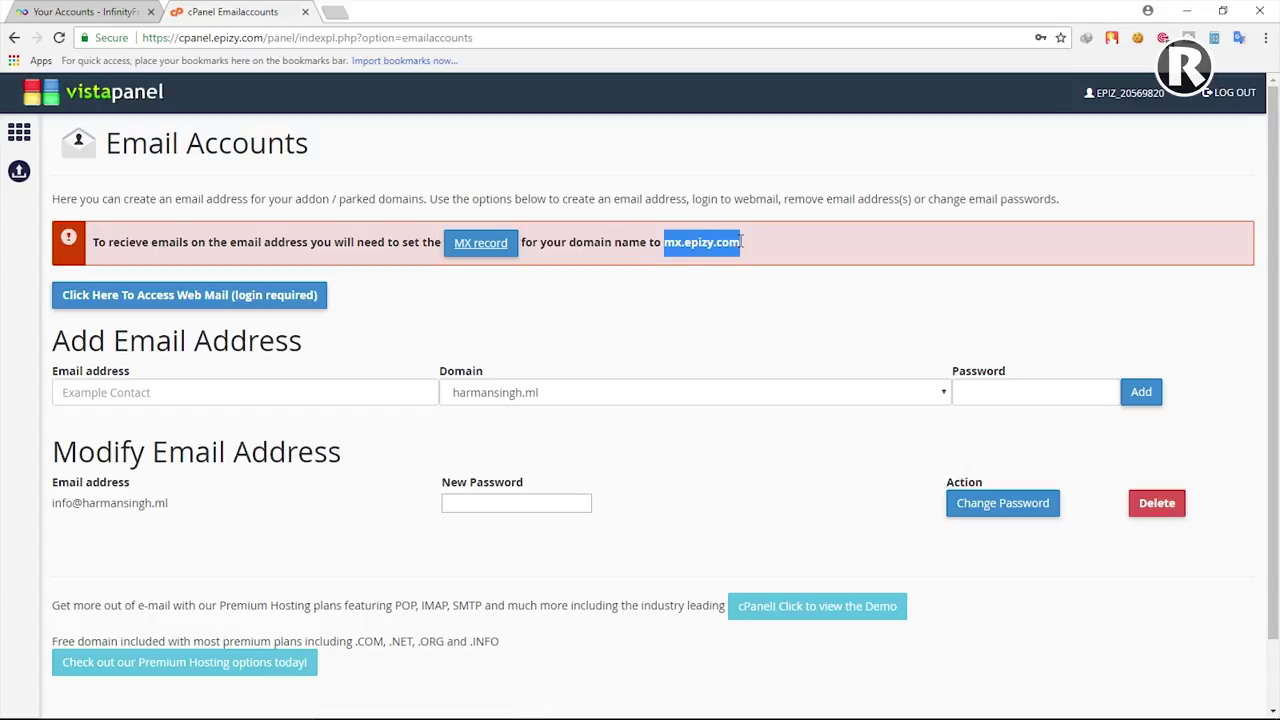
right_click(724, 240)
left_click(748, 251)
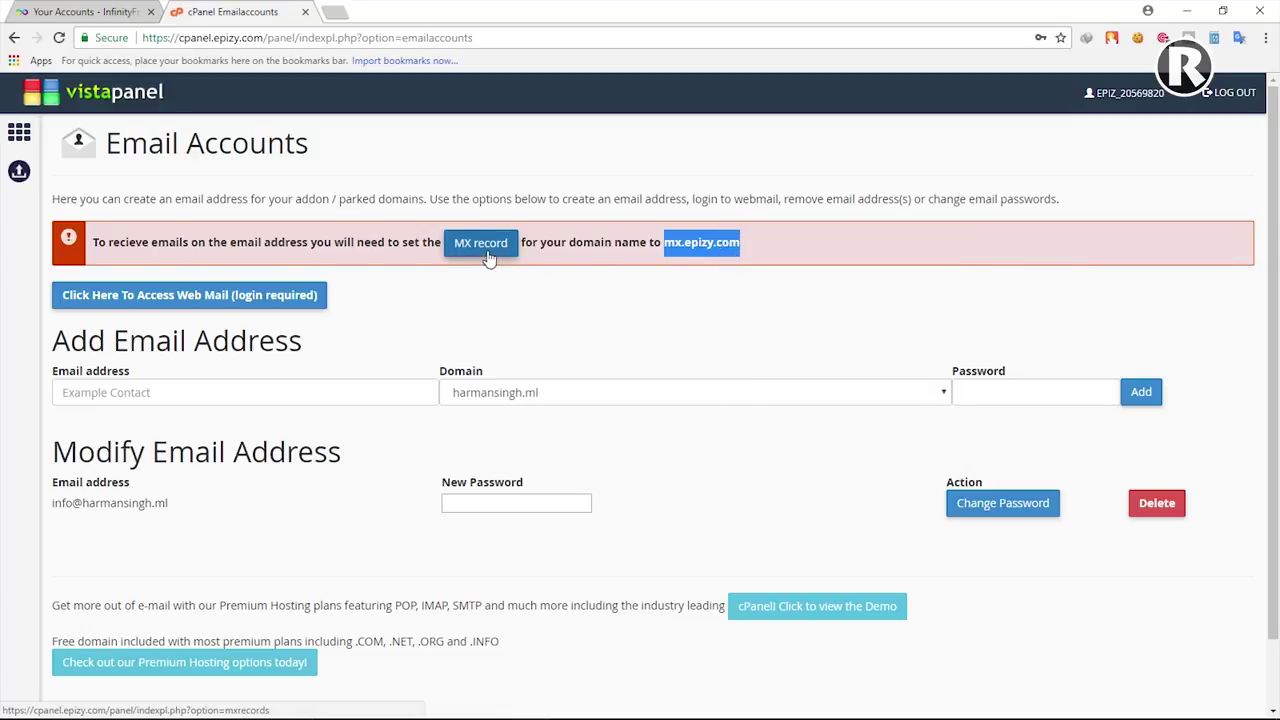
left_click_drag(664, 242, 740, 243)
right_click(741, 246)
left_click(765, 257)
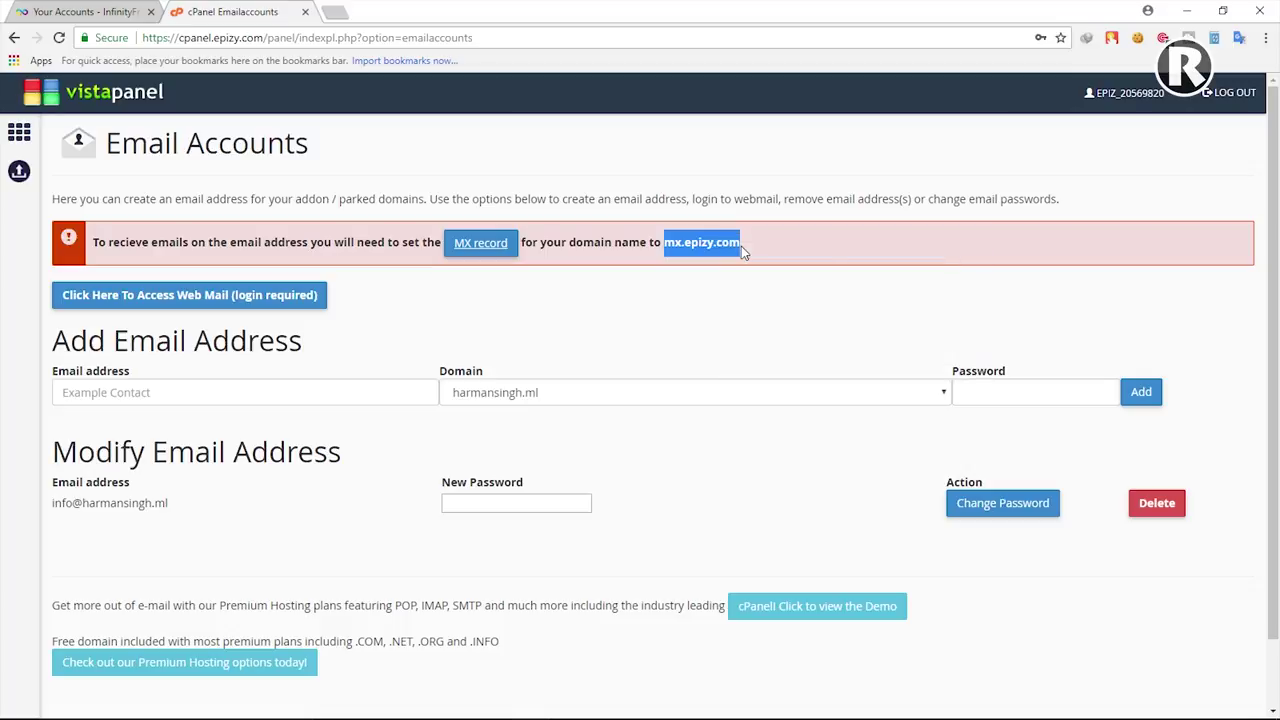
Step: Paste mx.epizy.com into the domain's Custom MX Record field
left_click(484, 252)
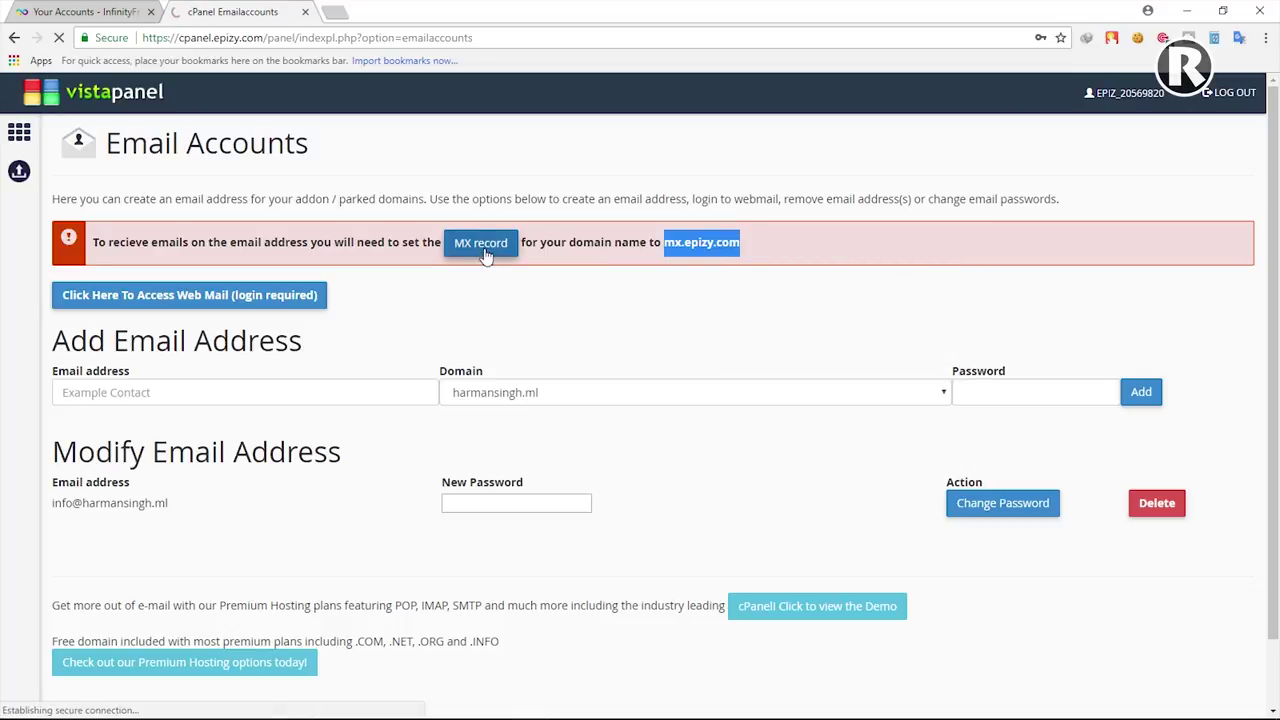
left_click(604, 277)
right_click(604, 277)
left_click(640, 372)
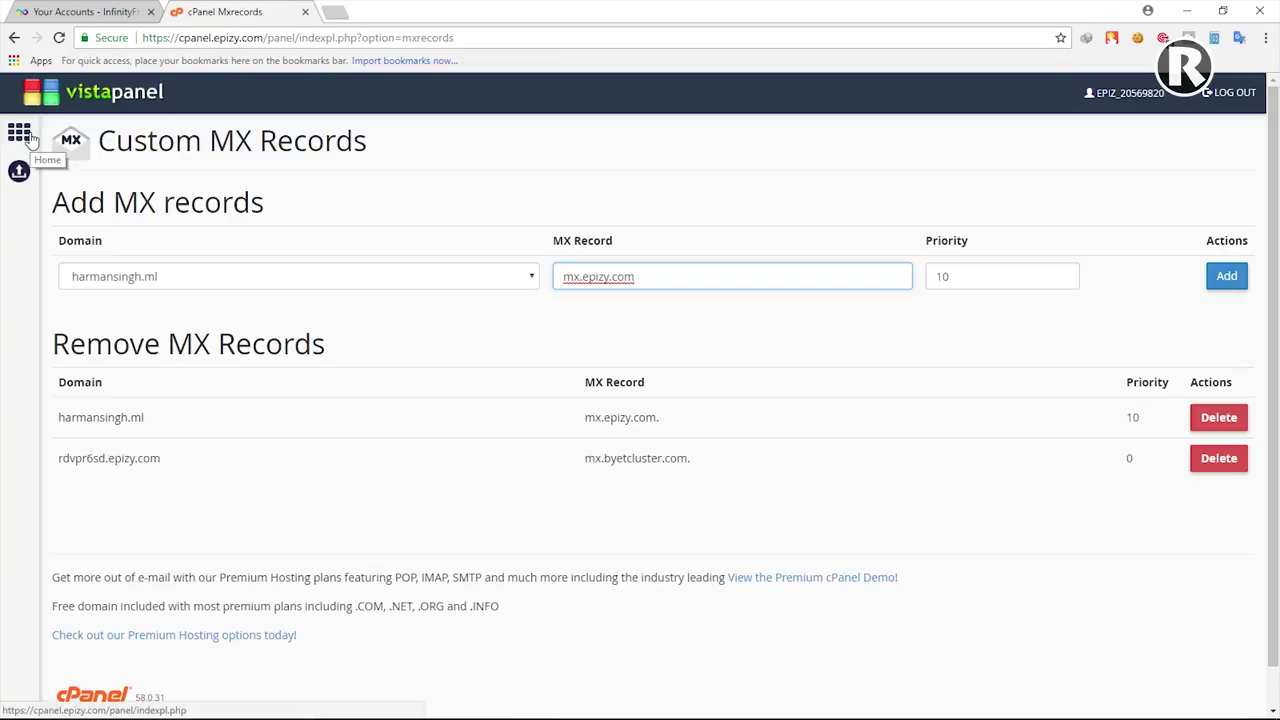
Step: Log into Roundcube webmail as the new .ml address with its password
left_click(28, 138)
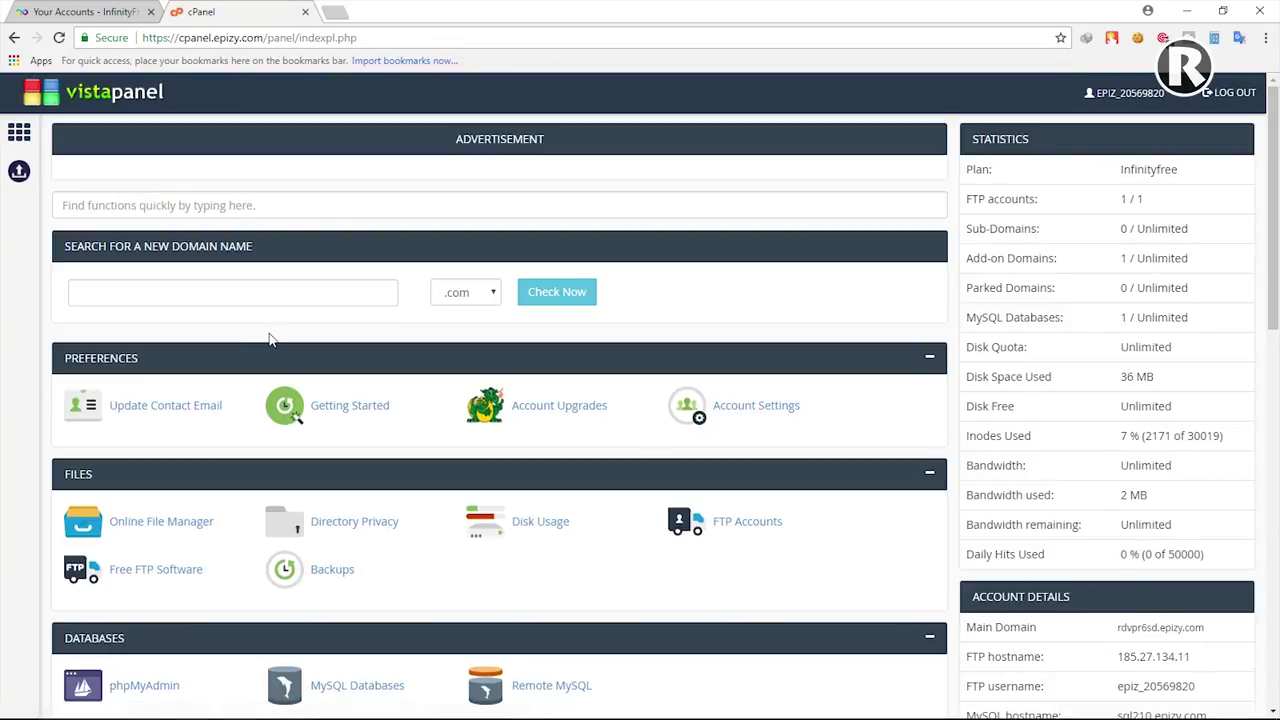
scroll(271, 335, "down", 3)
scroll(271, 332, "down", 3)
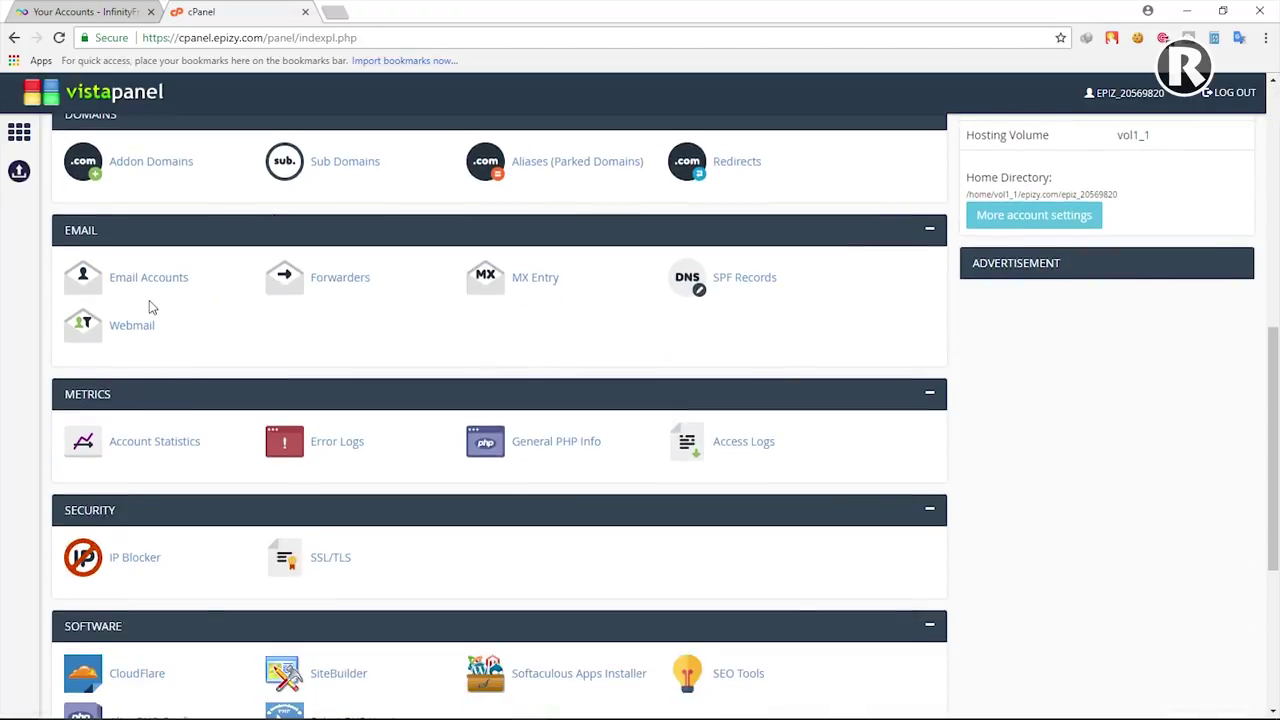
left_click(131, 326)
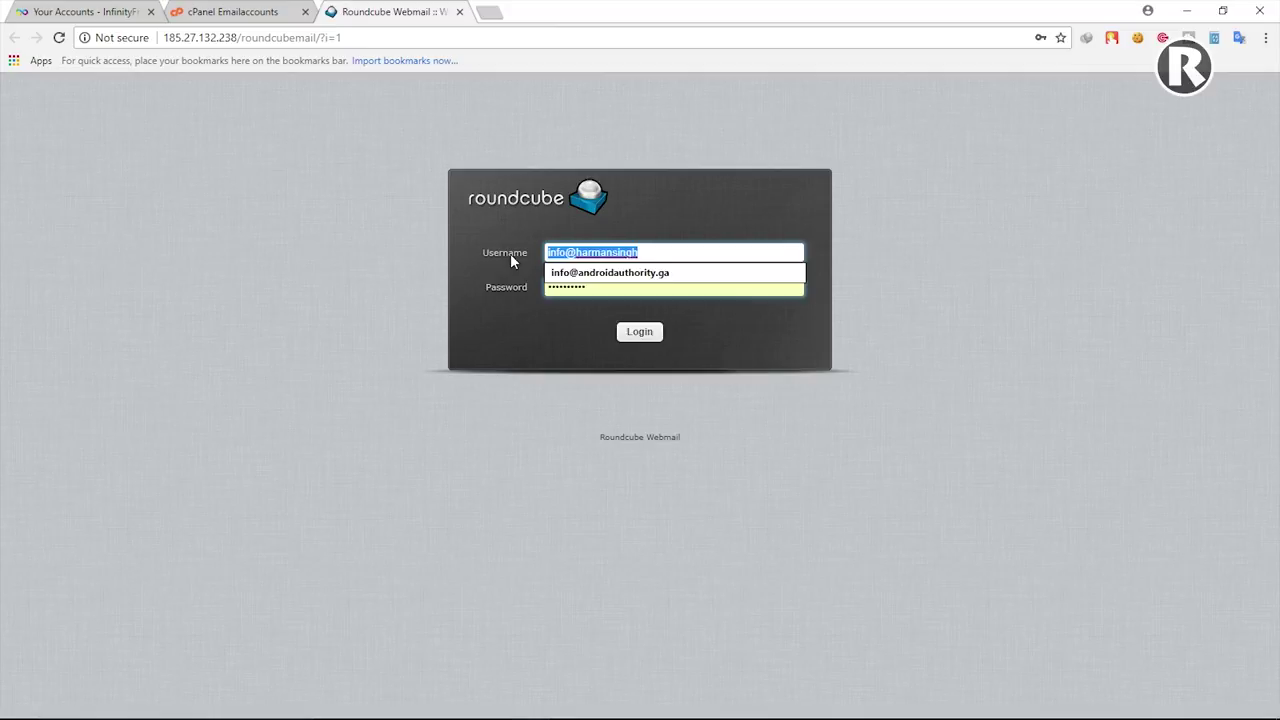
key("End")
type(".ml")
left_click_drag(600, 290, 530, 289)
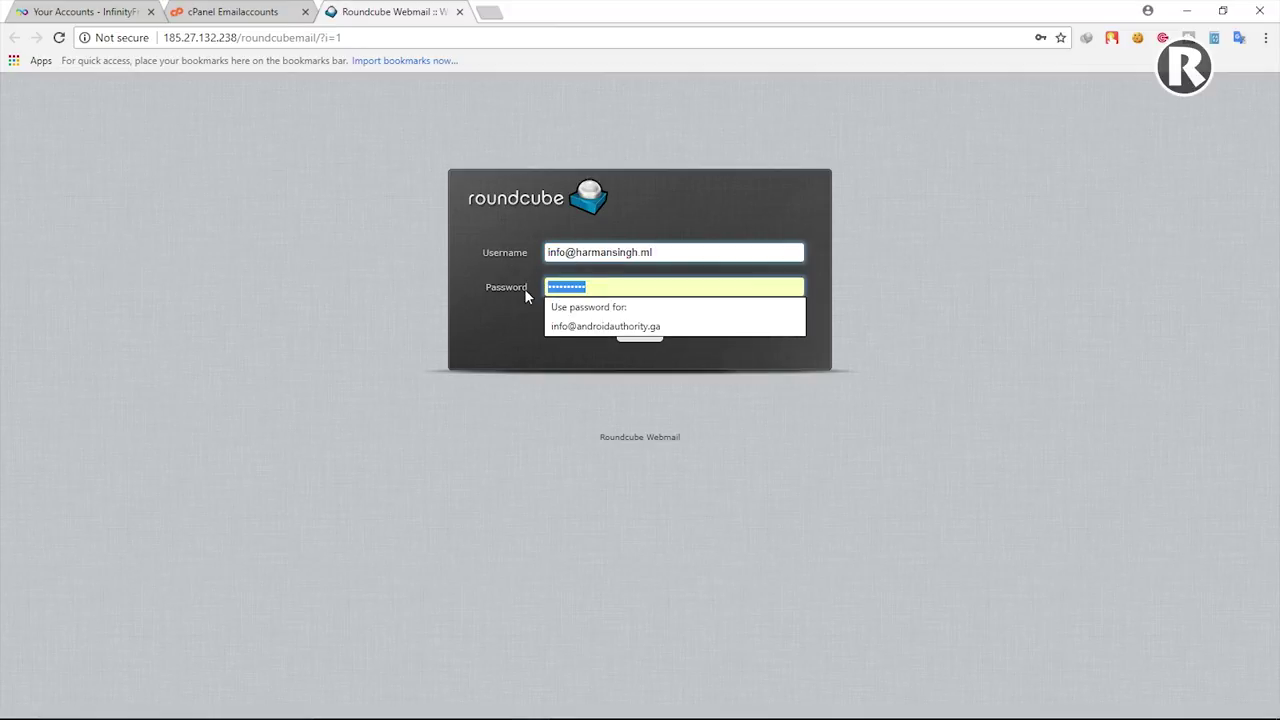
key("Escape")
key("ctrl+v")
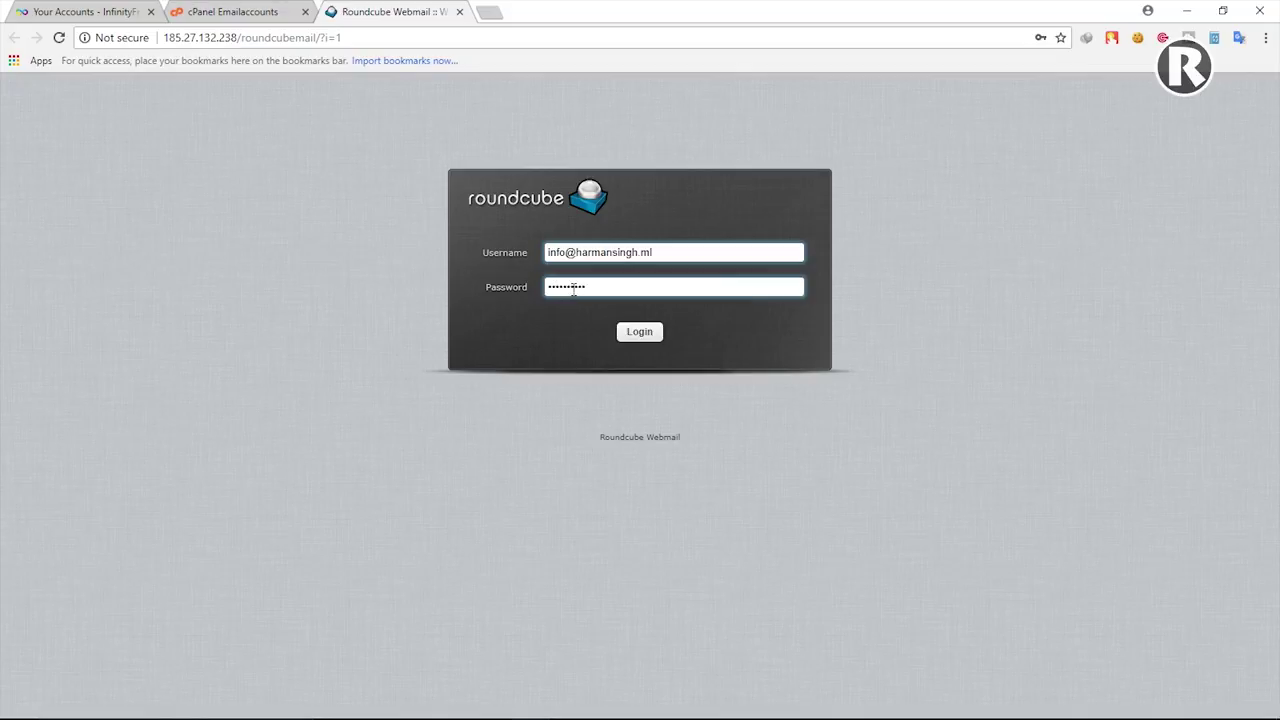
left_click(645, 332)
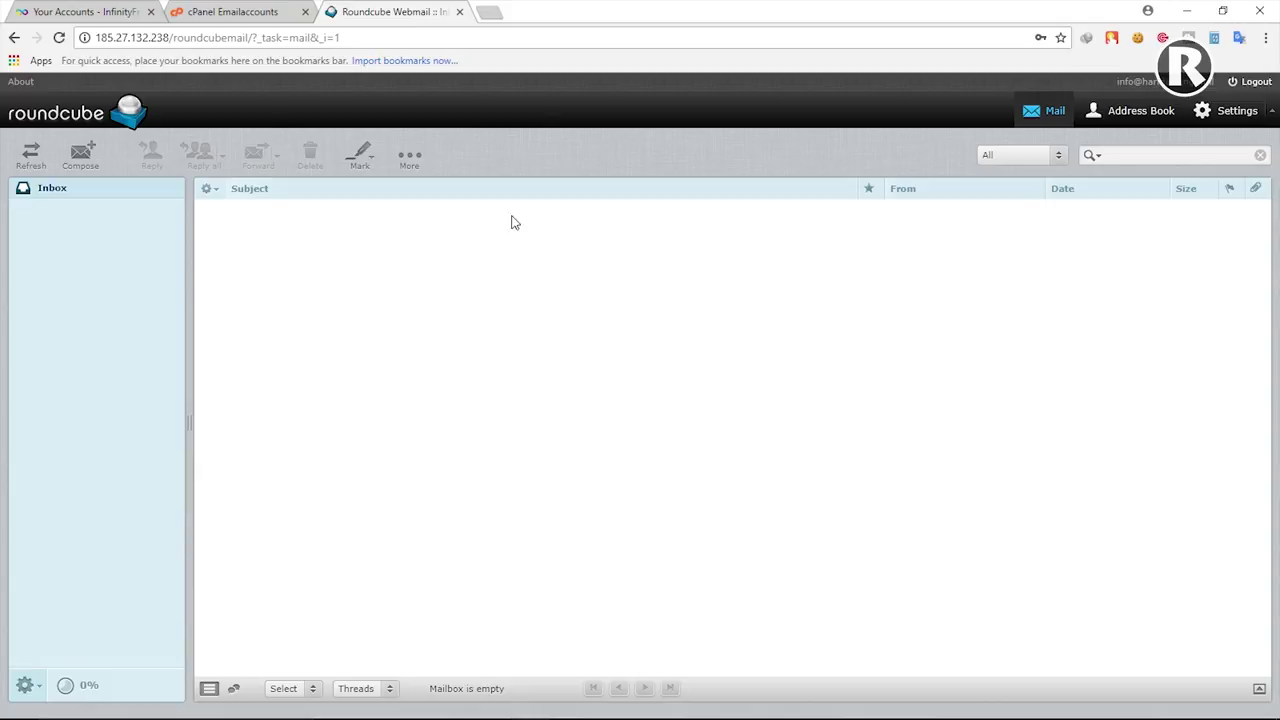
Step: Return to the email accounts page and reselect mx.epizy.com
left_click(233, 11)
left_click_drag(665, 237, 740, 241)
left_click(489, 246)
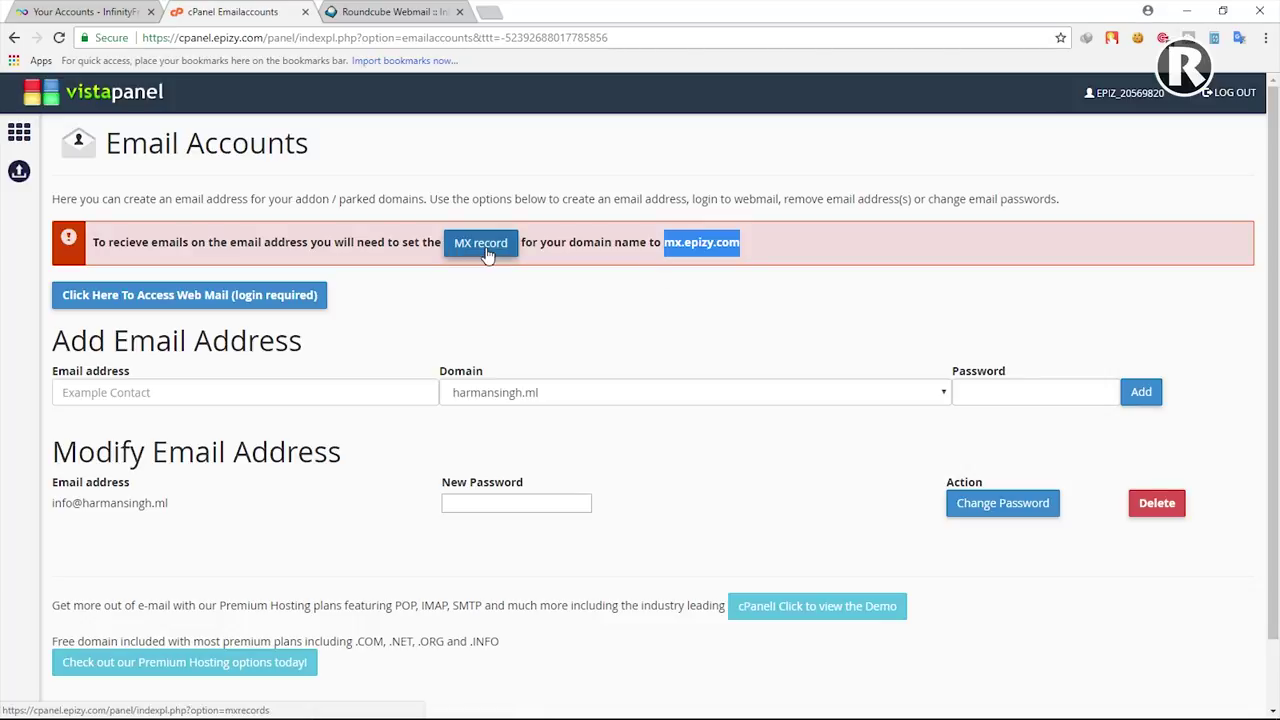
left_click(657, 242)
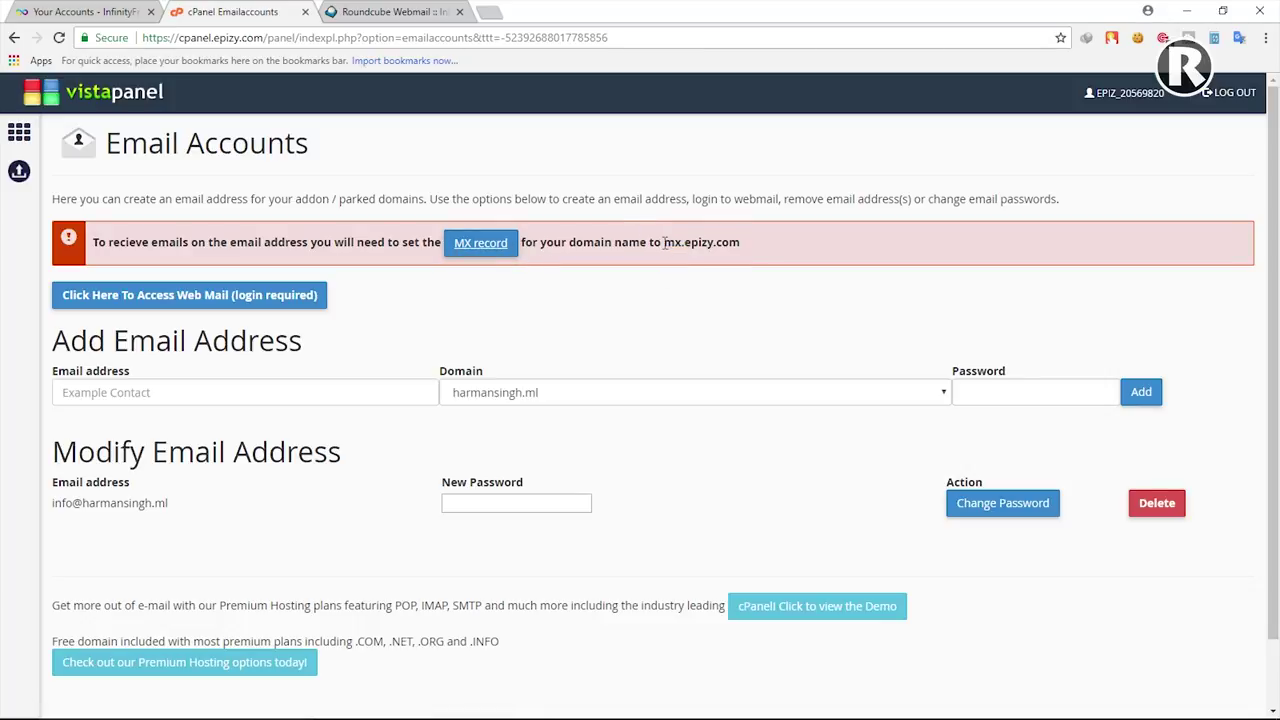
double_click(700, 242)
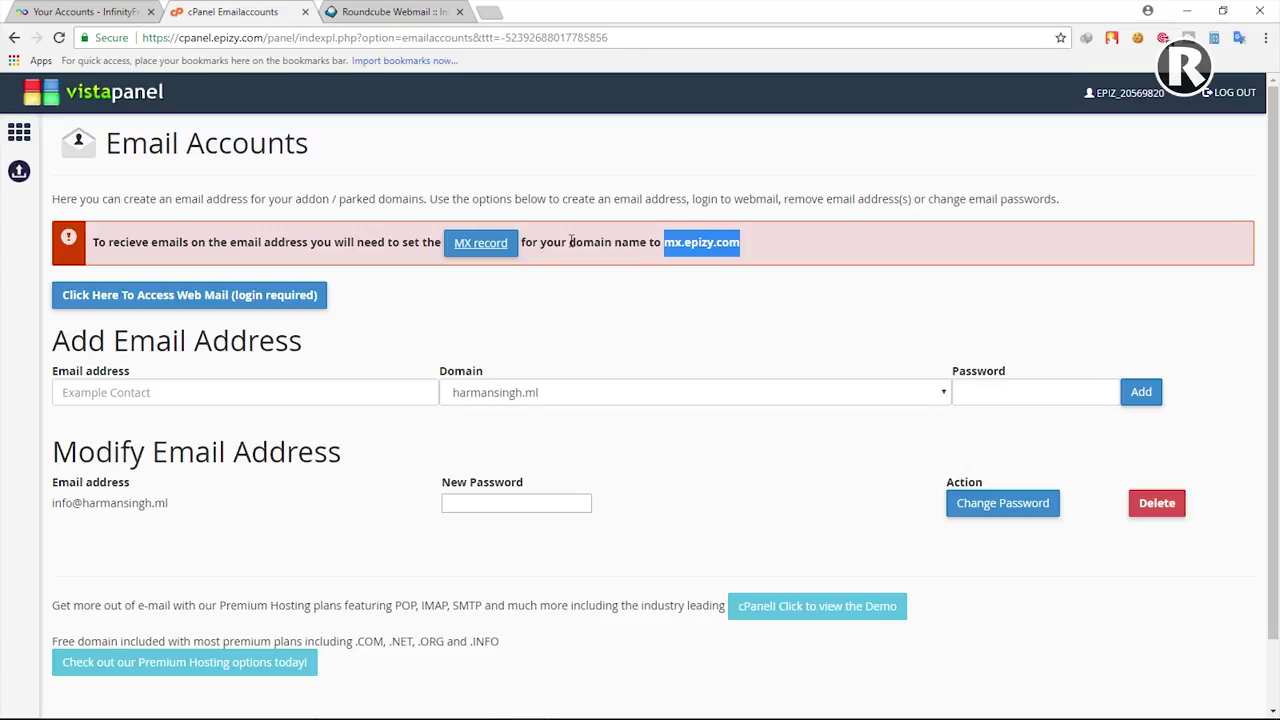
left_click(572, 241)
left_click_drag(664, 242, 742, 244)
left_click(666, 252)
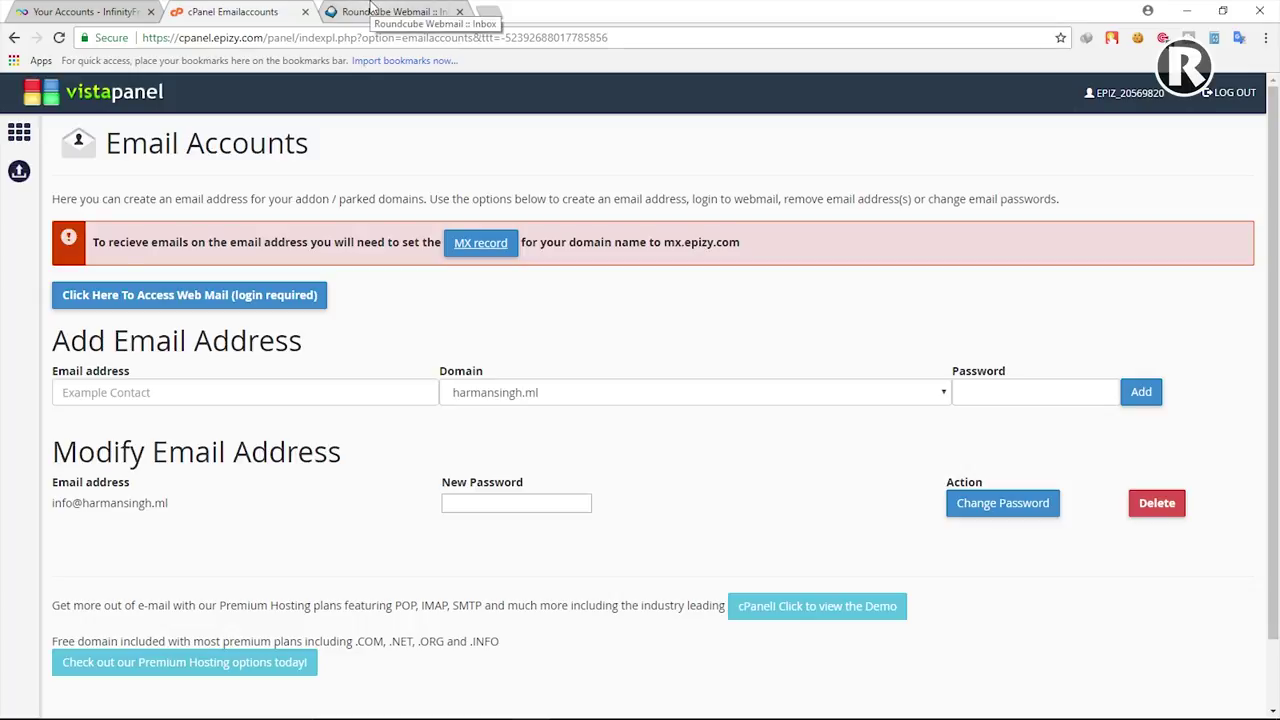
Step: Send a Roundcube email to the Gmail address with subject 'test' and body 'test mail from me'
left_click(396, 11)
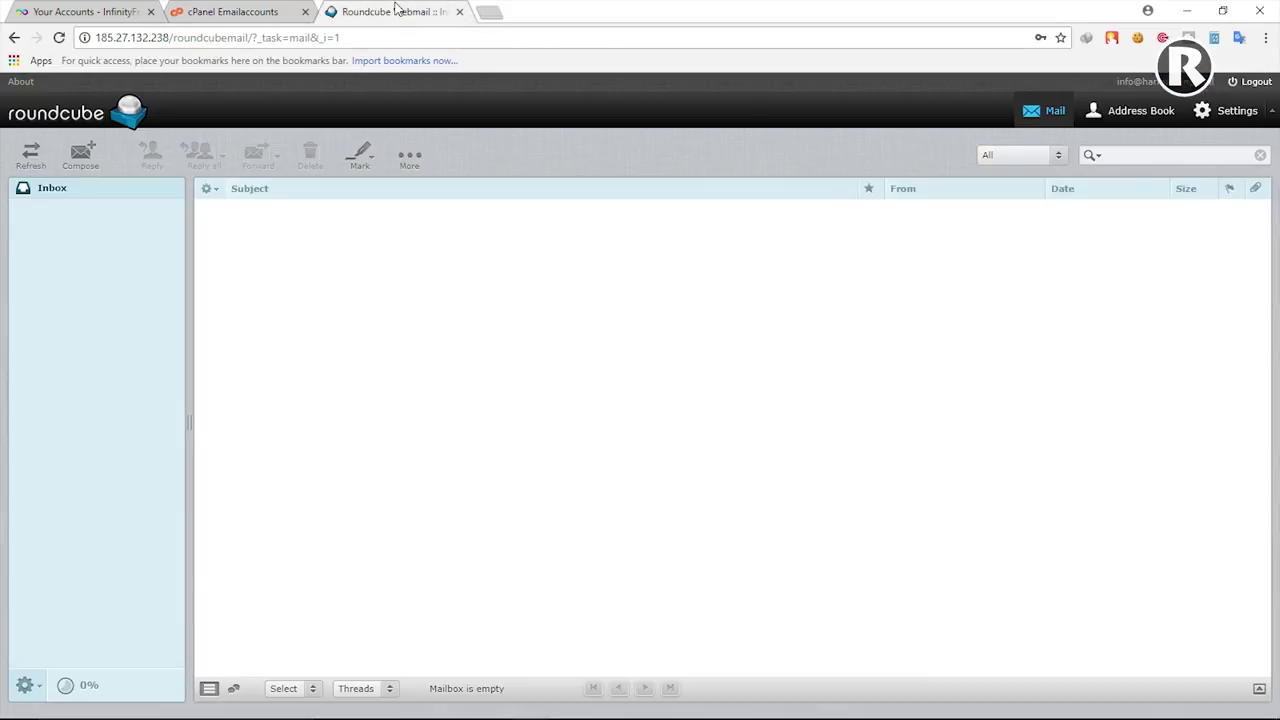
left_click(84, 163)
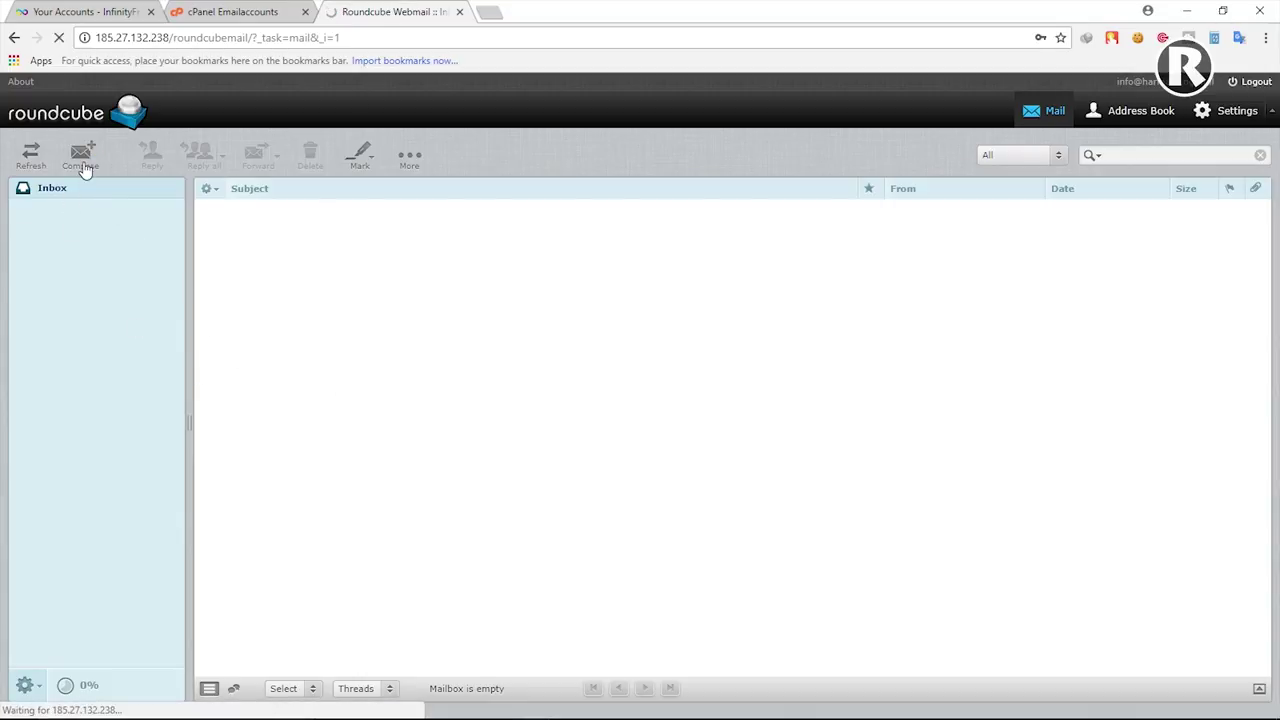
key("Escape")
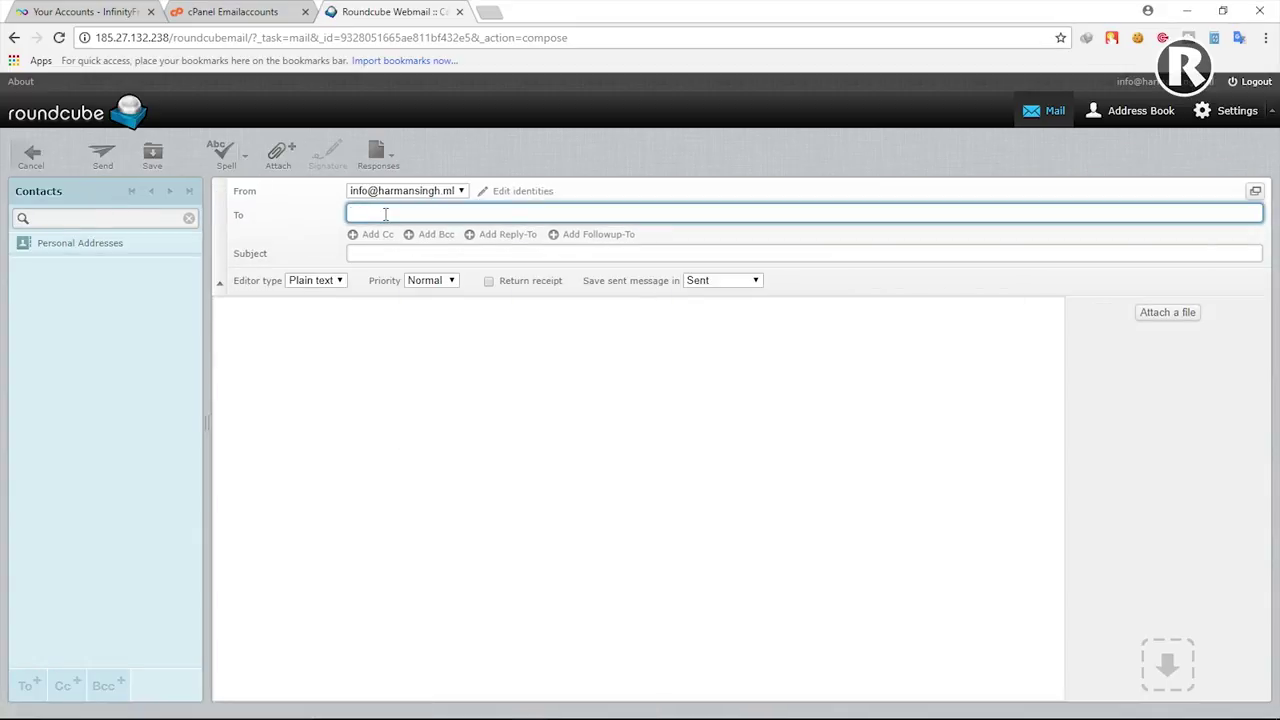
key("ctrl+v")
left_click(385, 254)
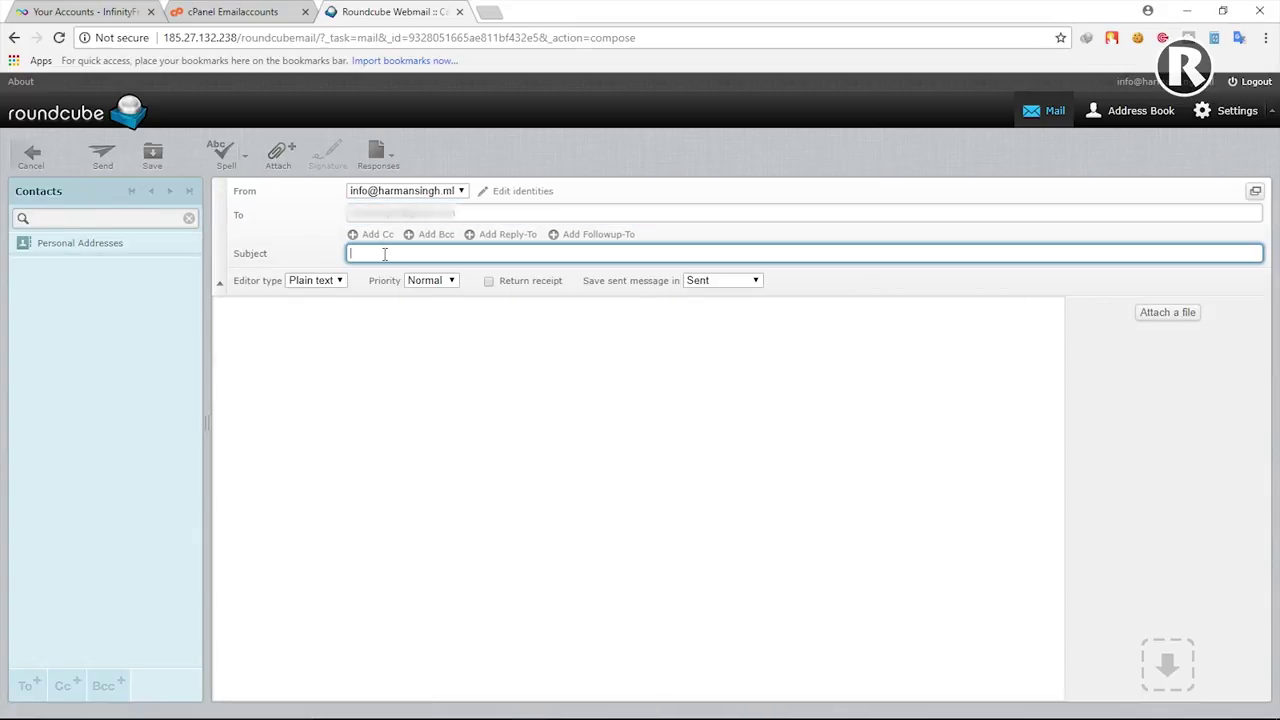
type("test")
left_click(401, 395)
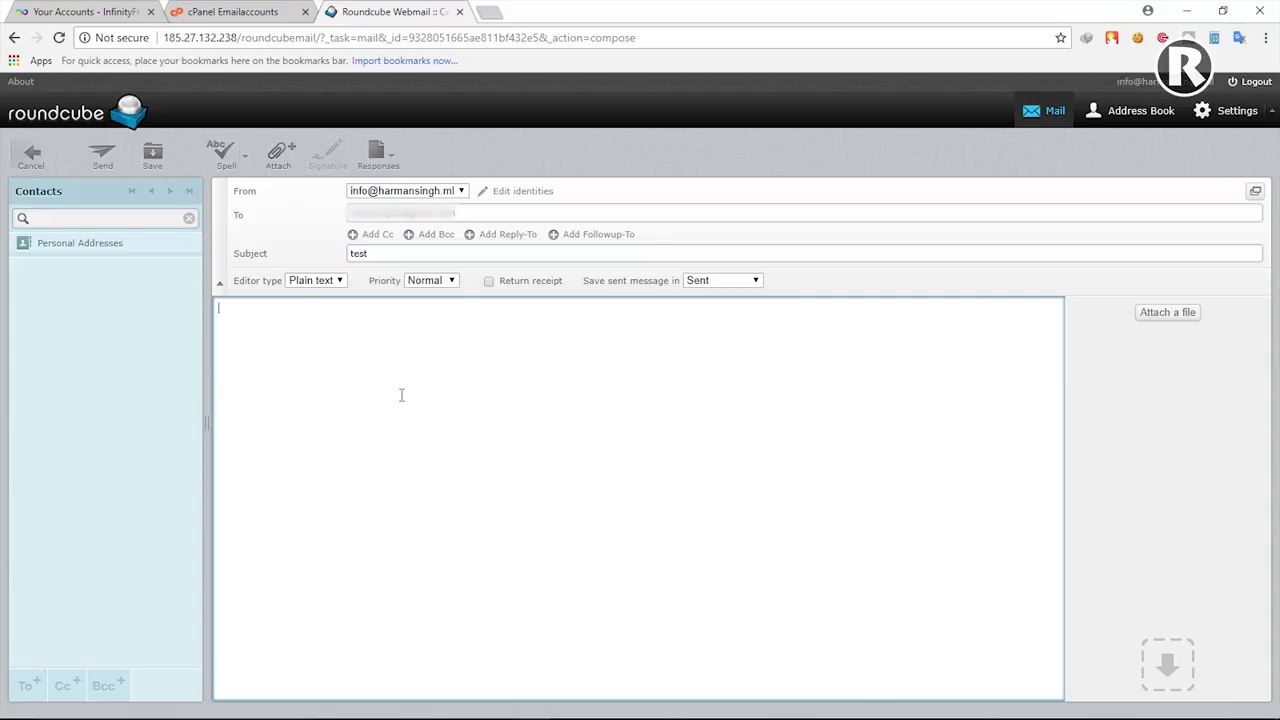
type("test mail from me")
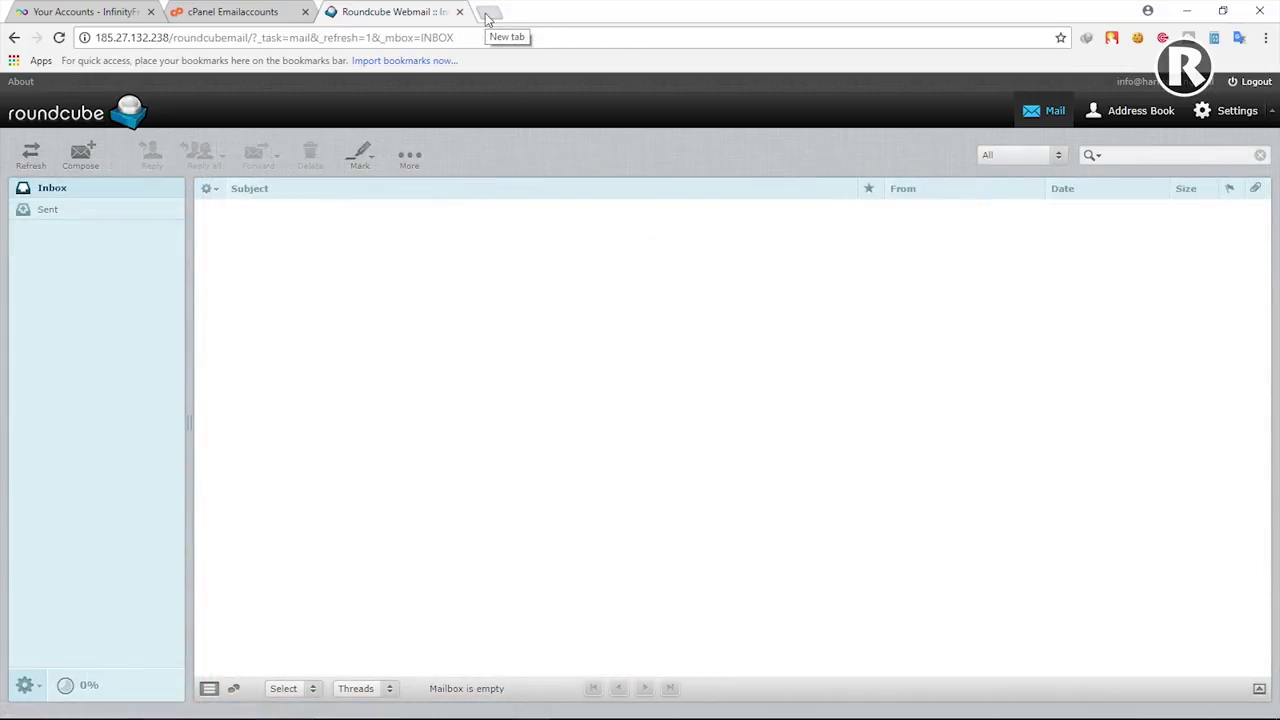
left_click(487, 14)
left_click(1089, 103)
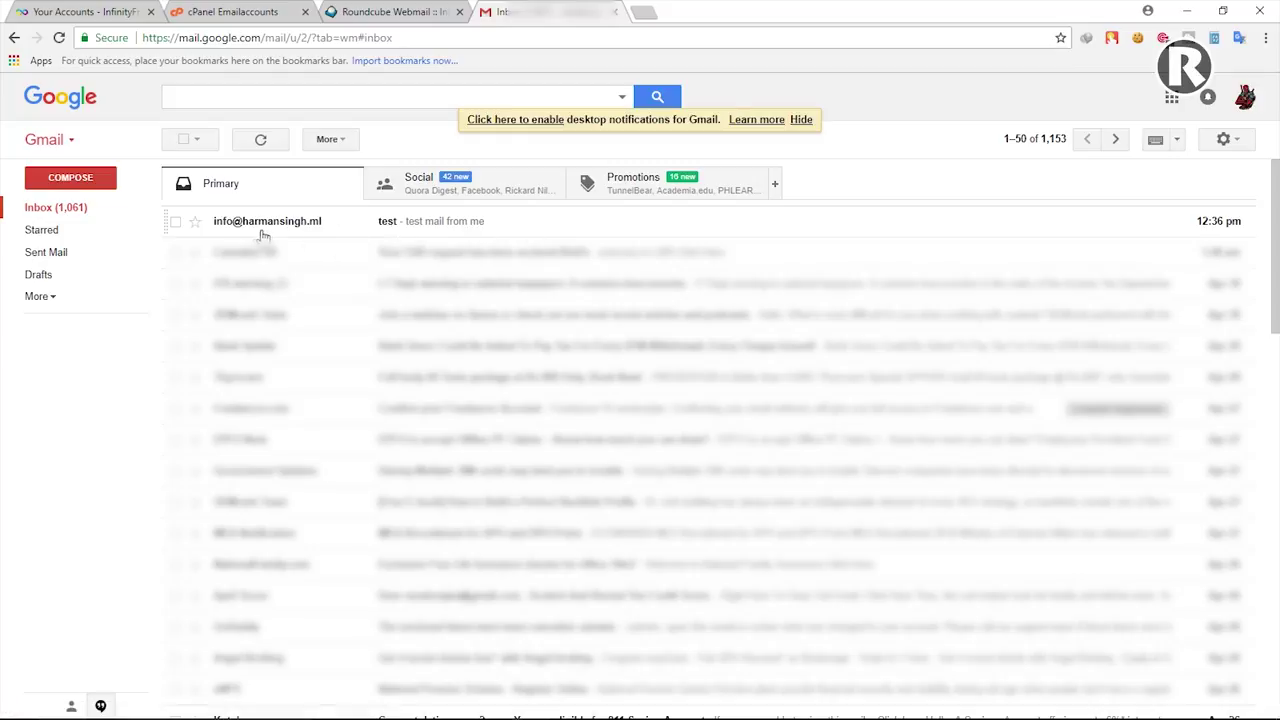
Step: Reply 'me here' to the test message in Gmail
left_click(504, 222)
mouse_move(207, 256)
left_mouse_down()
mouse_move(250, 256)
mouse_move(206, 262)
left_mouse_up()
left_click(283, 312)
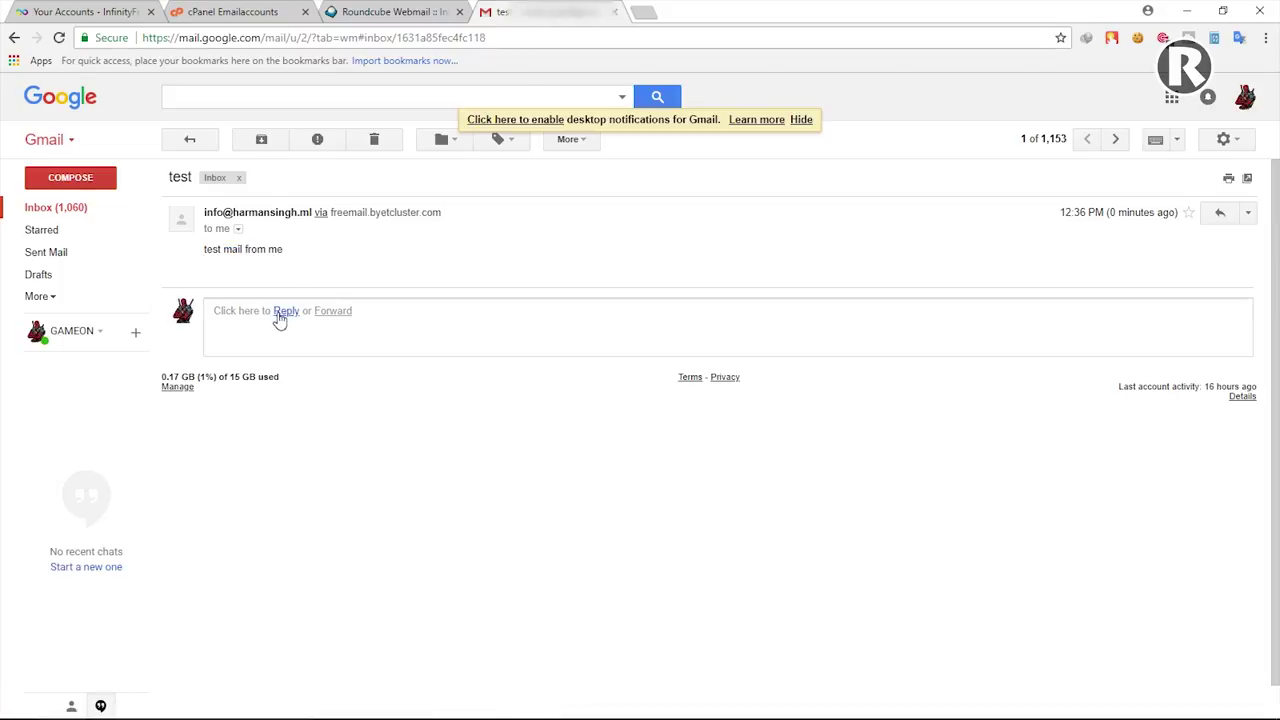
type("me here")
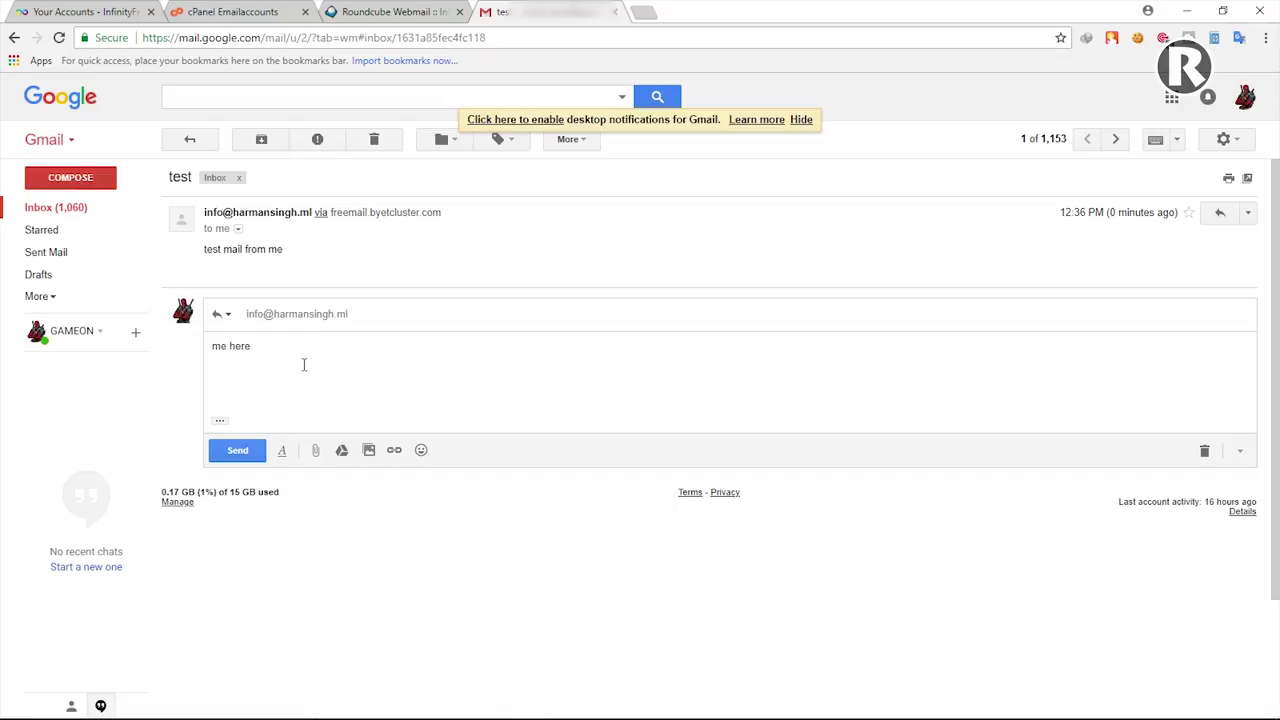
left_click(252, 453)
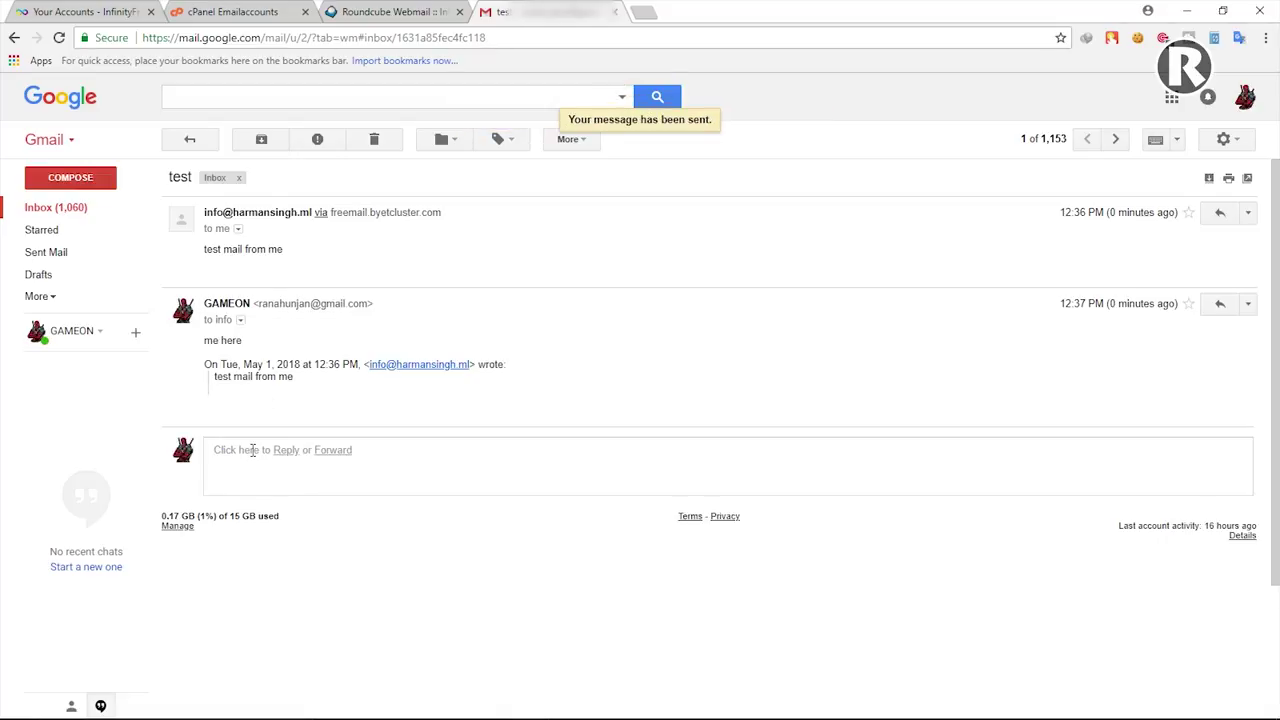
left_click(375, 11)
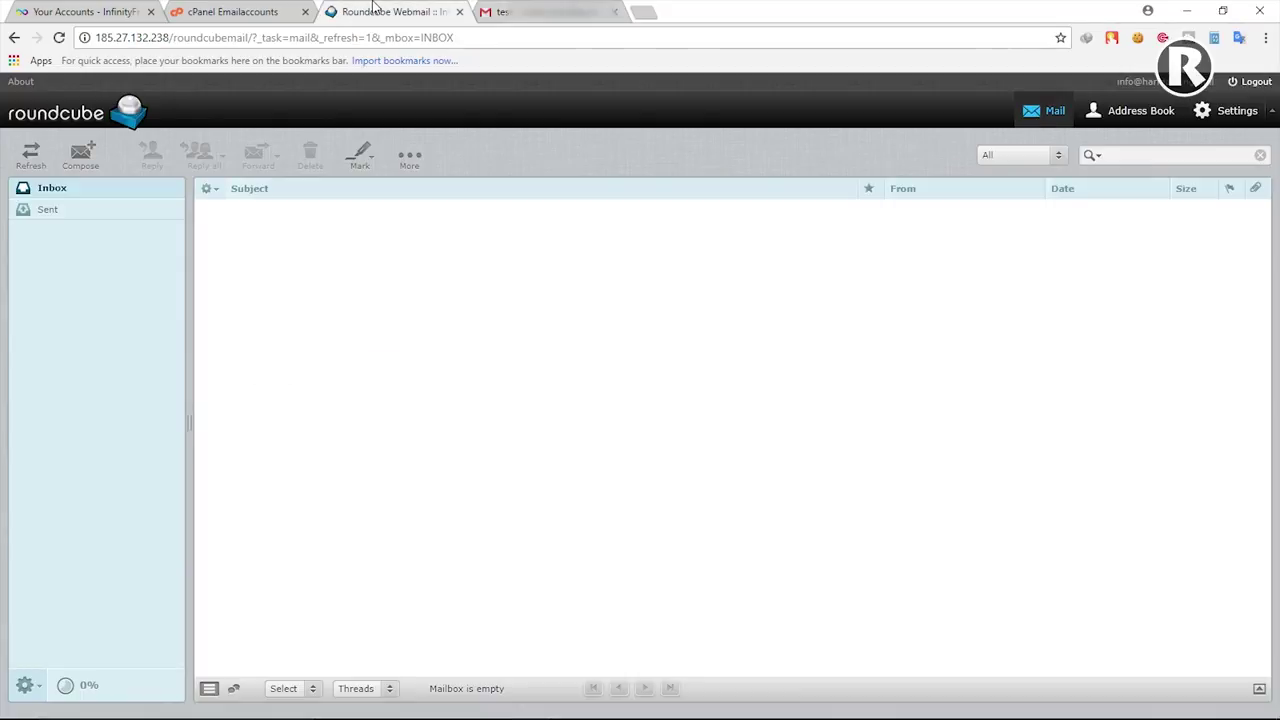
Step: Refresh the Roundcube inbox and open the 'Re: test' reply reading 'me here'
left_click(53, 190)
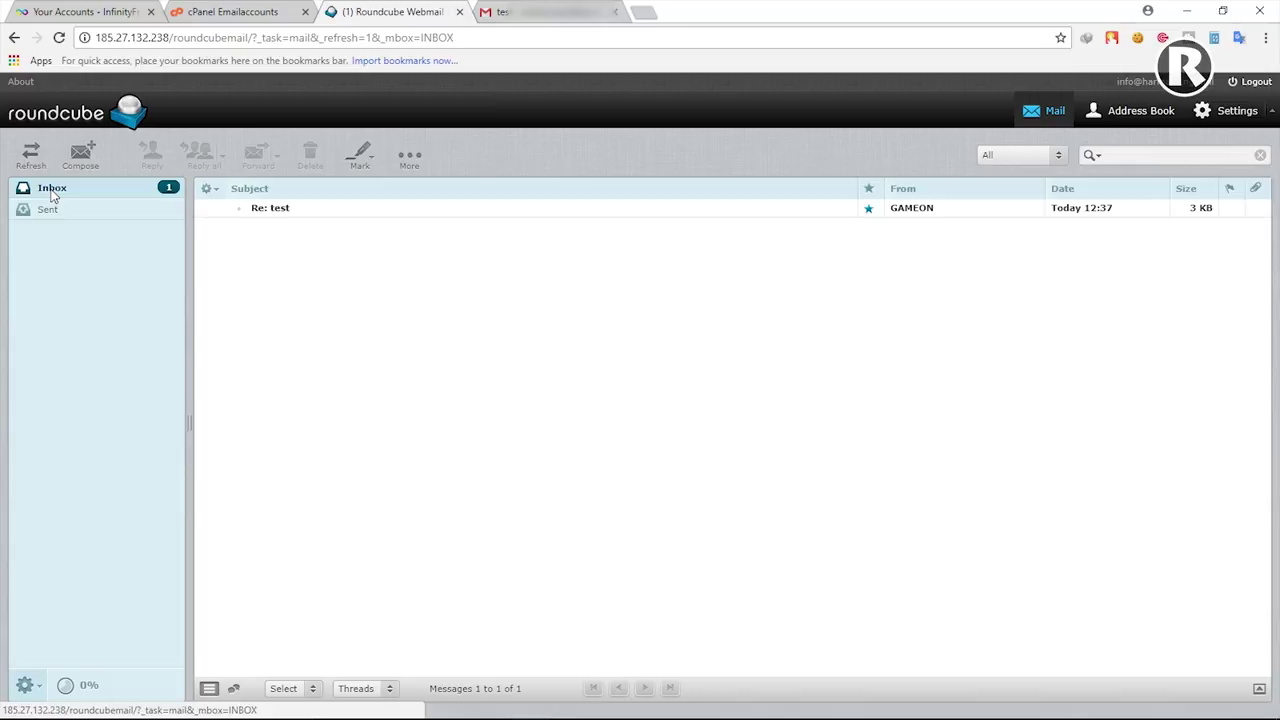
double_click(320, 212)
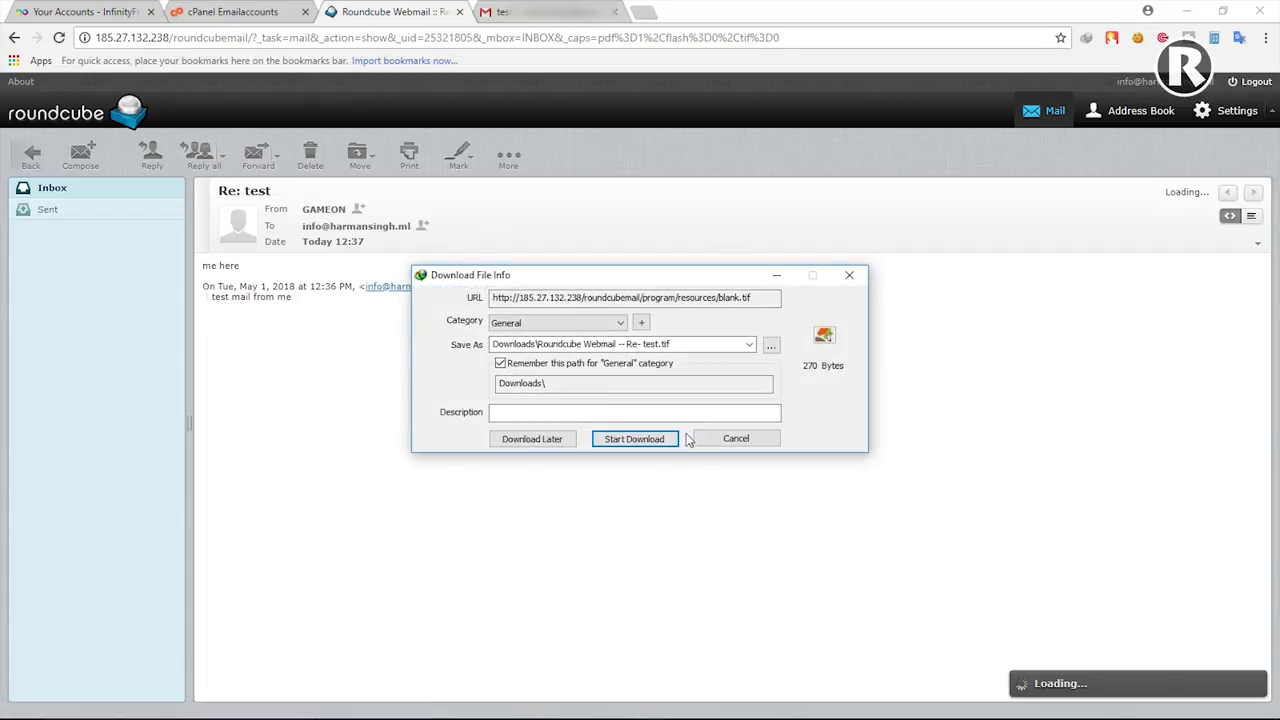
left_click(705, 440)
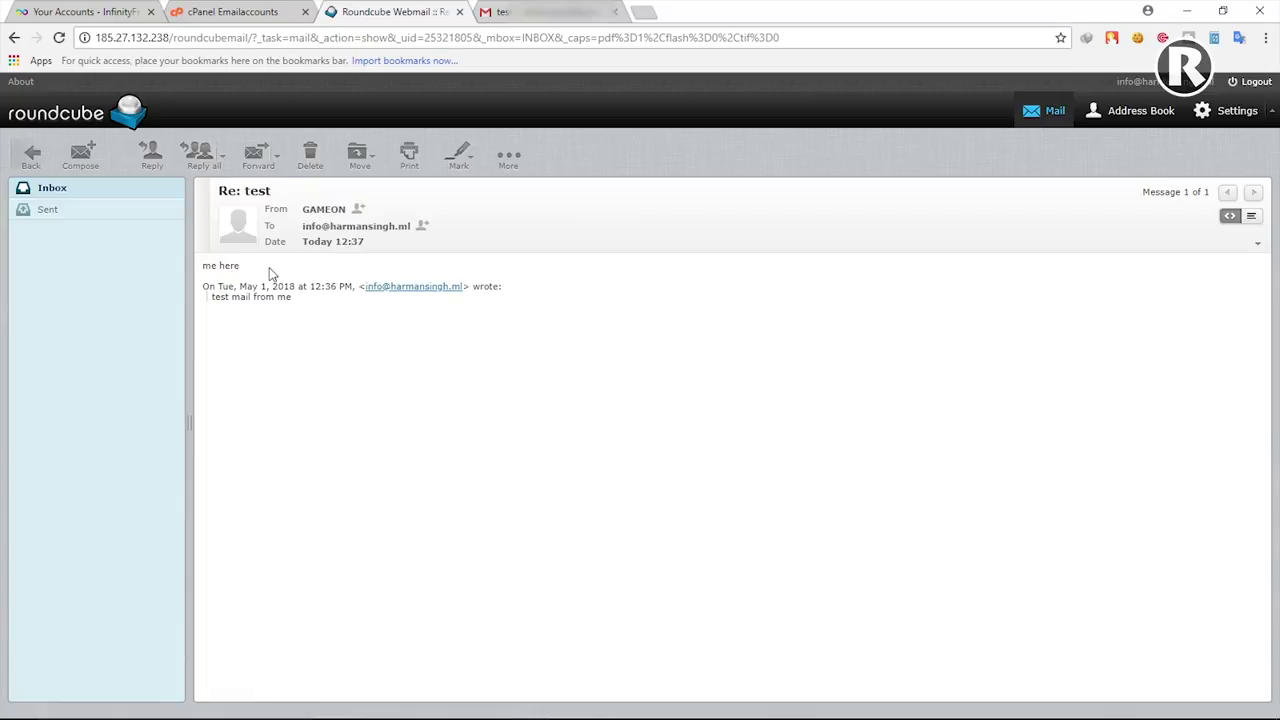
left_click(236, 11)
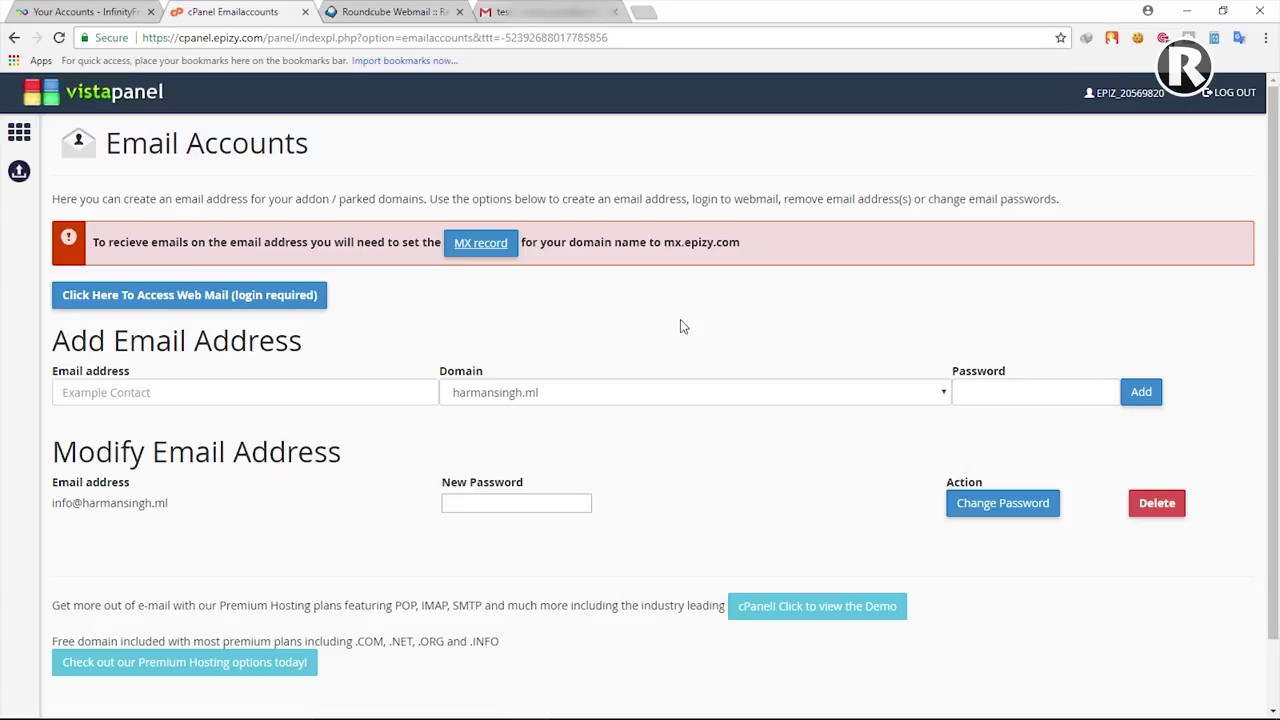
left_click(408, 8)
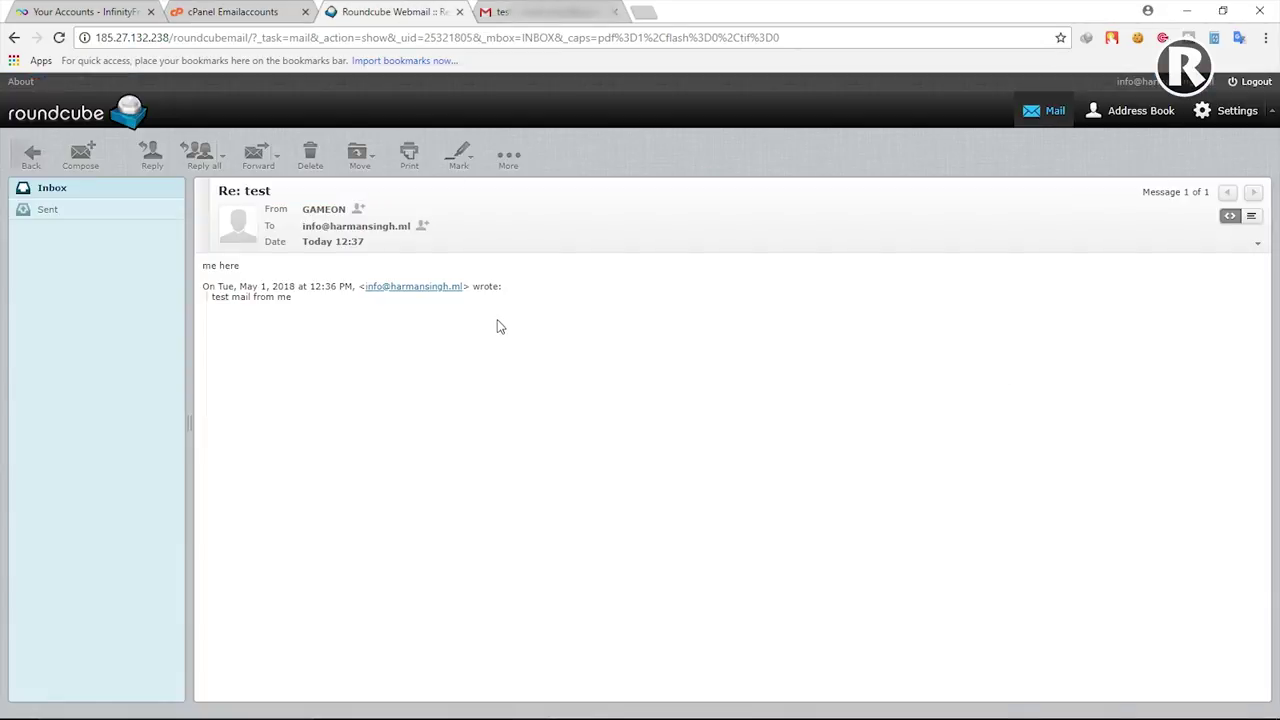